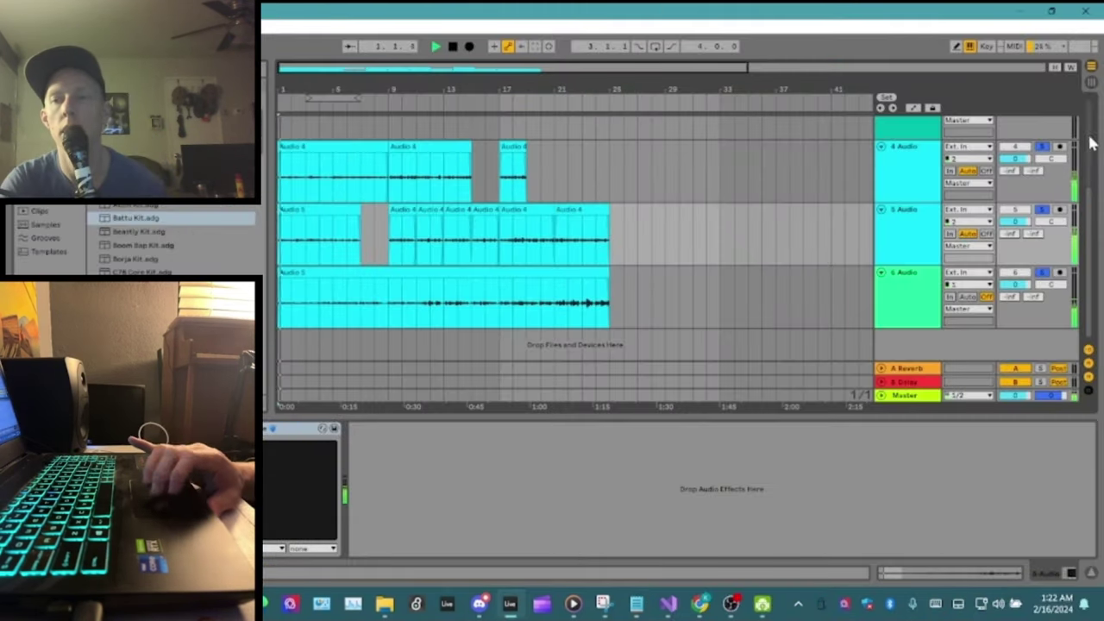
# Unsolo the audio tracks and select the 2 Battu Kit track.
pyautogui.click(1045, 147)
pyautogui.moveTo(1089, 220); pyautogui.dragTo(1090, 166)
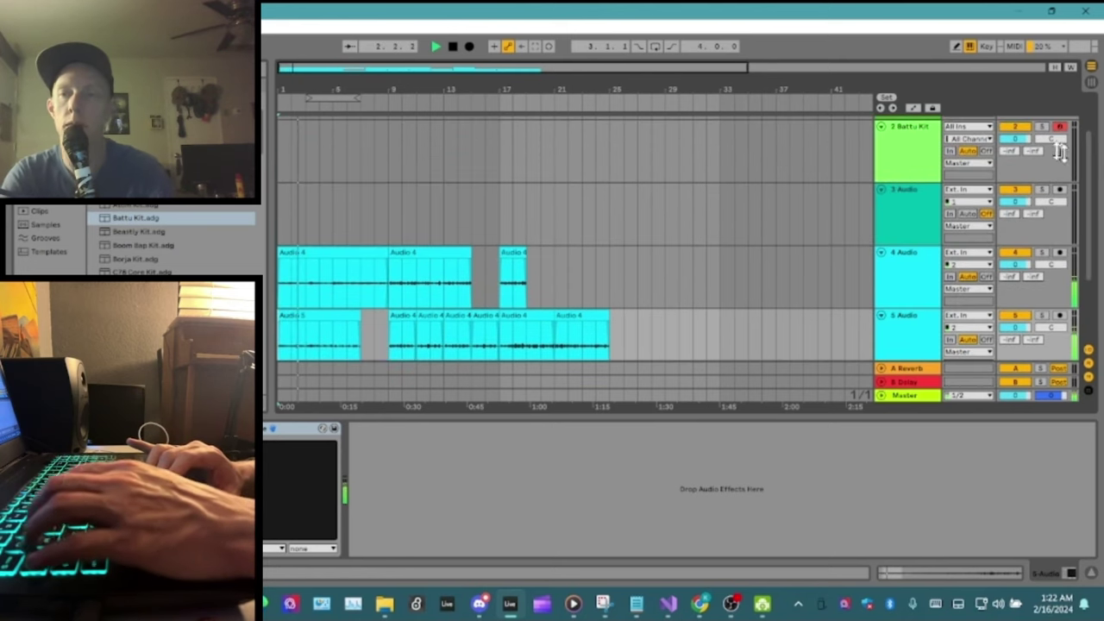
pyautogui.click(899, 172)
# Audition a kick and rim pattern on the Battu Kit along with the playing arrangement.
pyautogui.press('a')
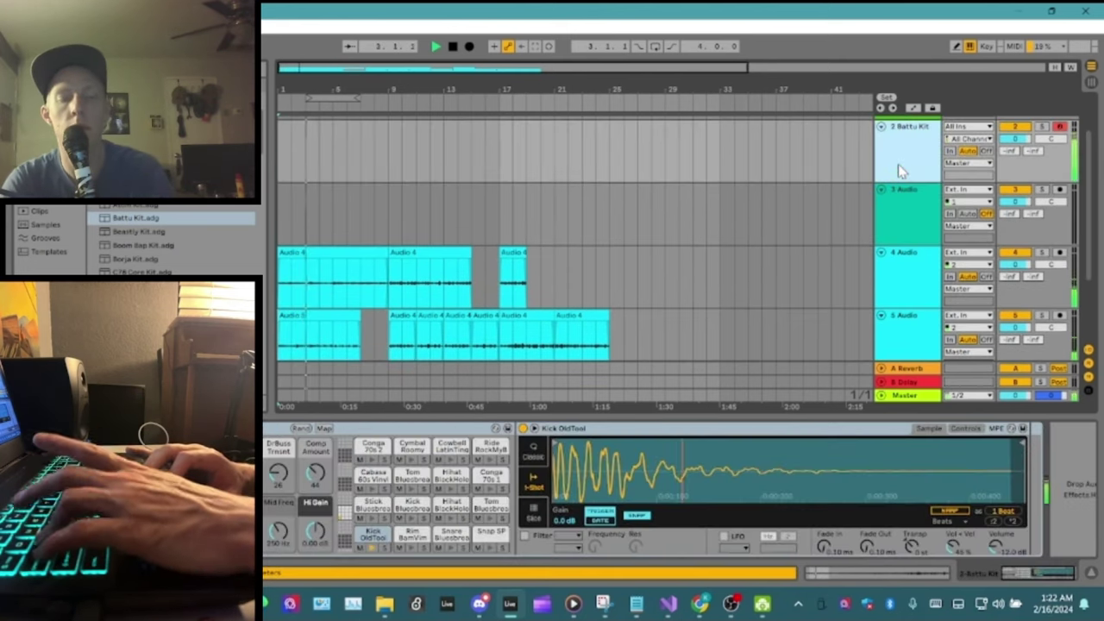
pyautogui.press('e')
pyautogui.press('a')
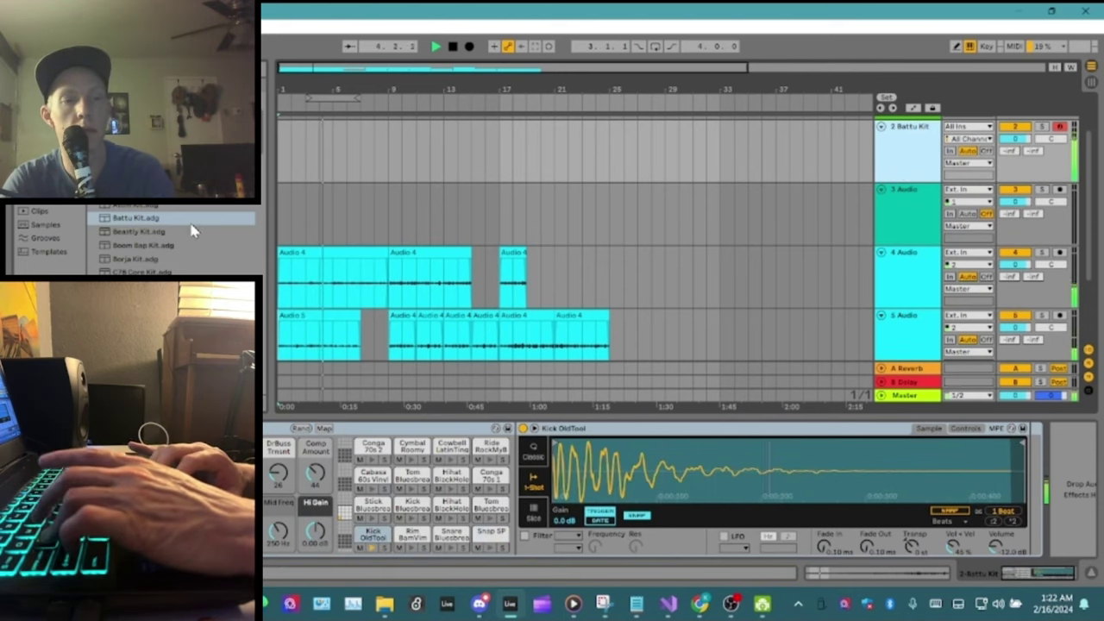
pyautogui.press('a')
pyautogui.press('w')
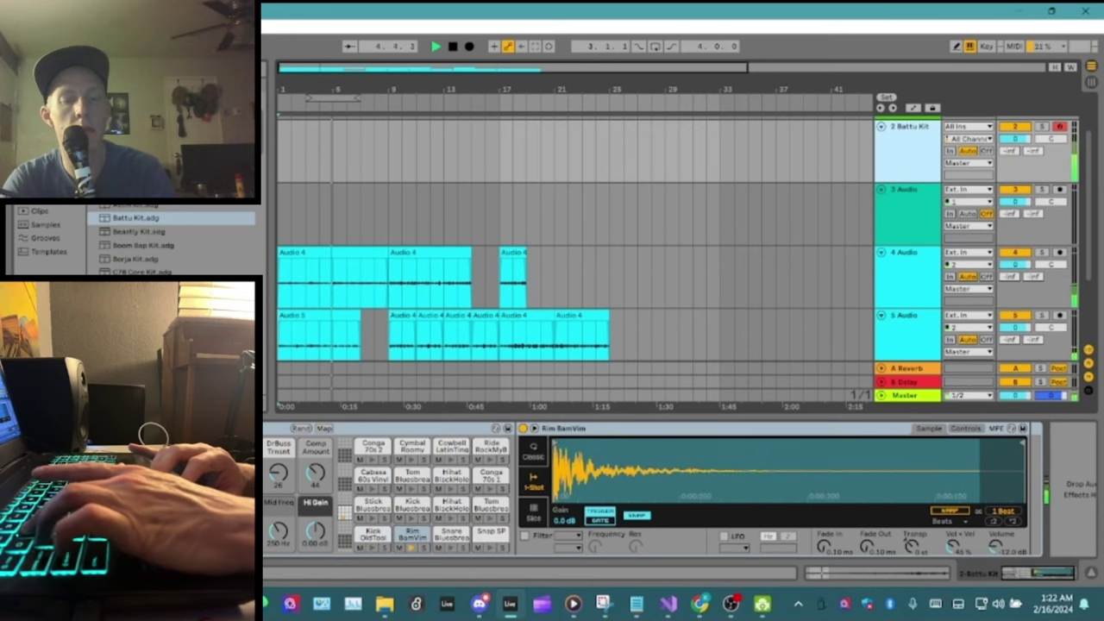
pyautogui.press('a')
pyautogui.press('w')
pyautogui.press('a')
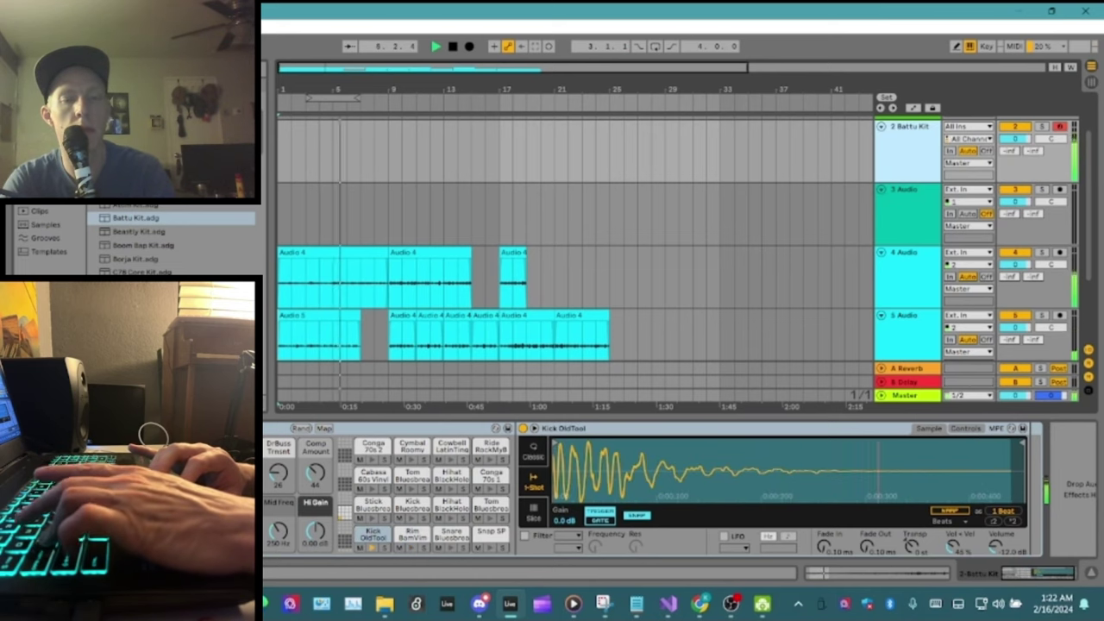
pyautogui.press('w')
pyautogui.press('a')
pyautogui.press('a')
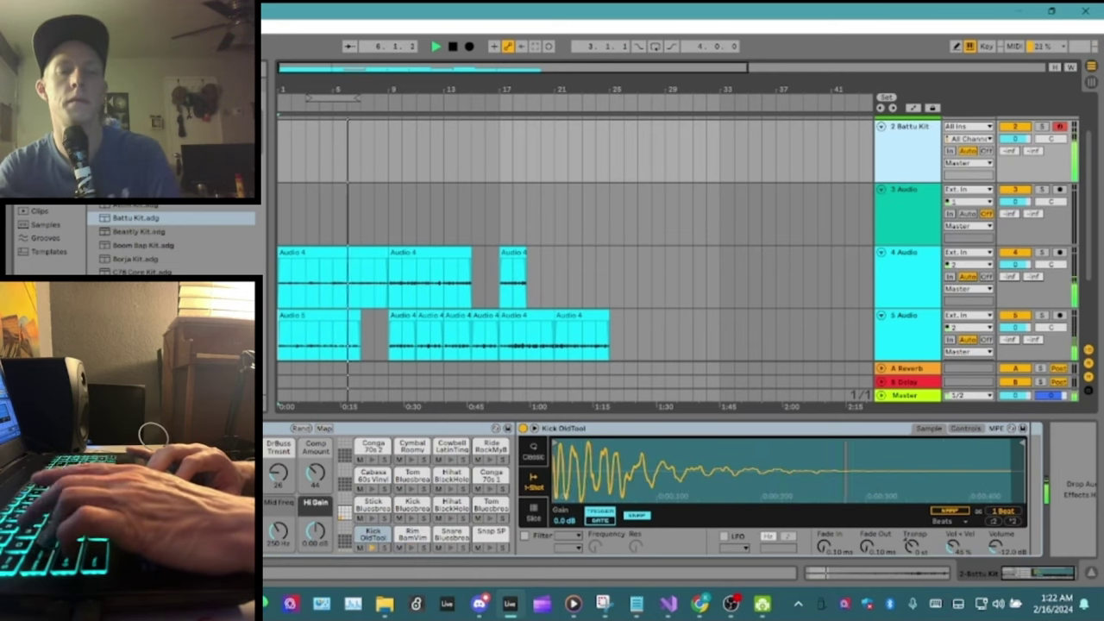
pyautogui.press('a')
pyautogui.press('w')
pyautogui.press('a')
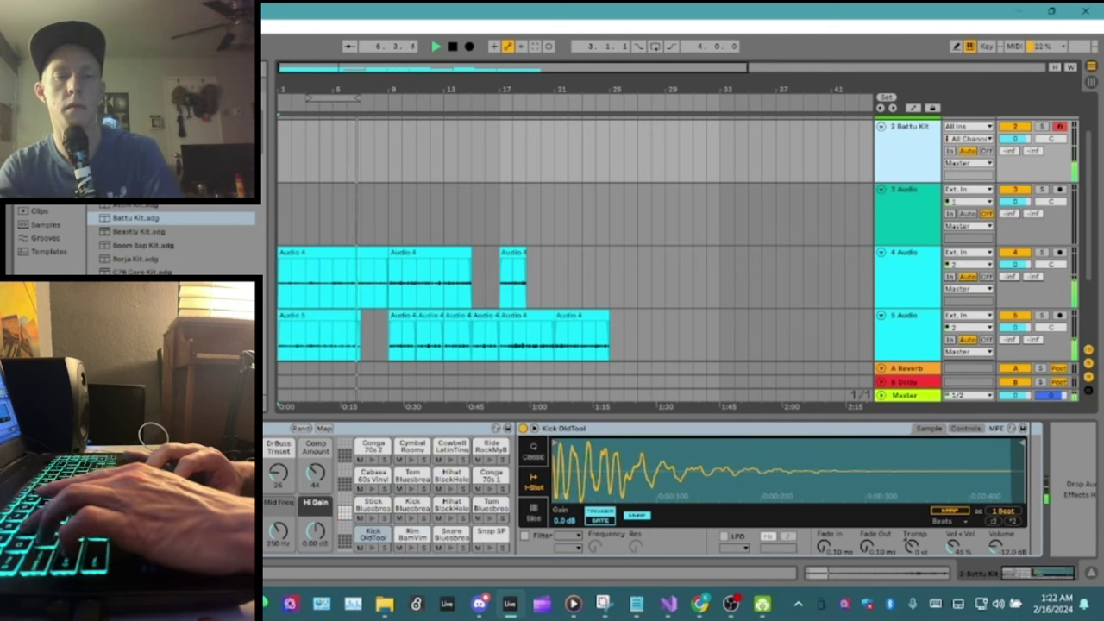
pyautogui.press('w')
pyautogui.press('a')
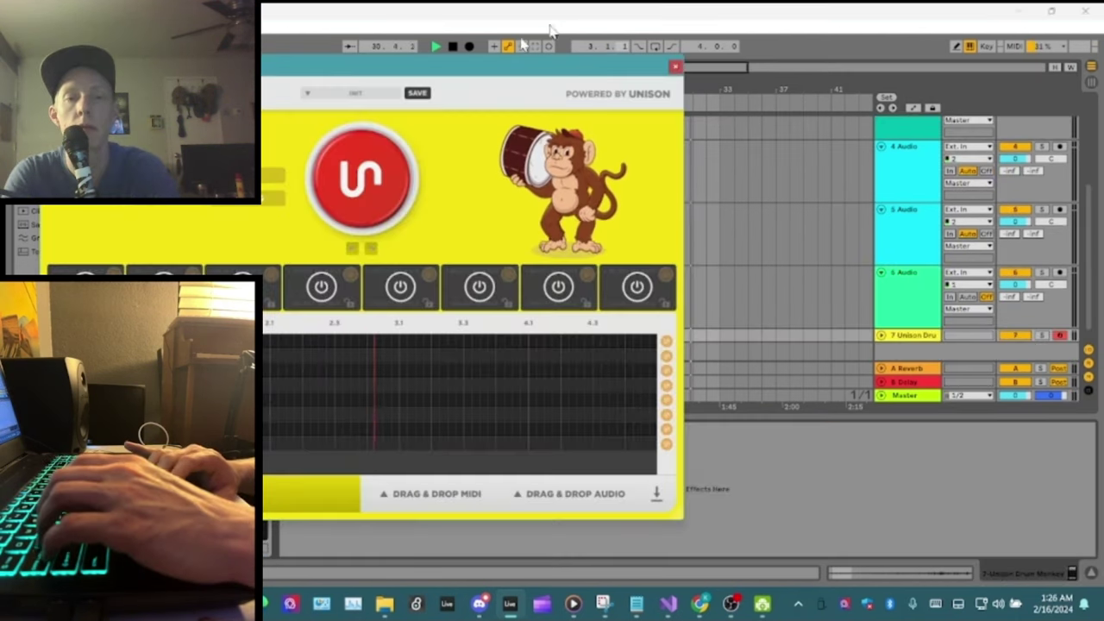
# Move the Drum Monkey window fully into view and generate a House & Deep House groove.
pyautogui.moveTo(444, 68); pyautogui.dragTo(737, 137)
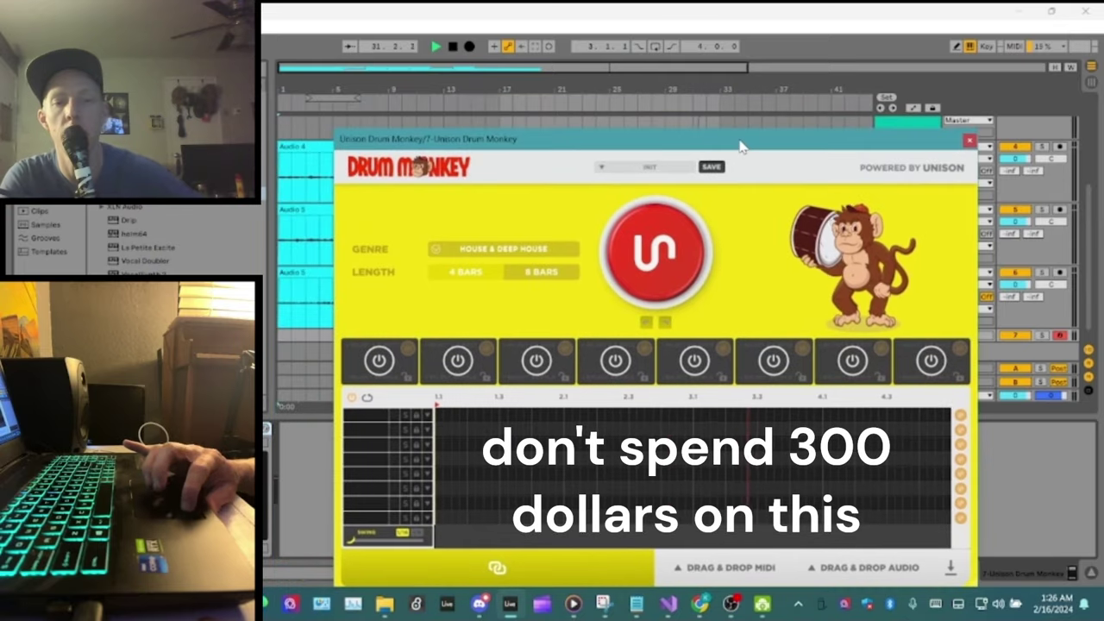
pyautogui.click(640, 231)
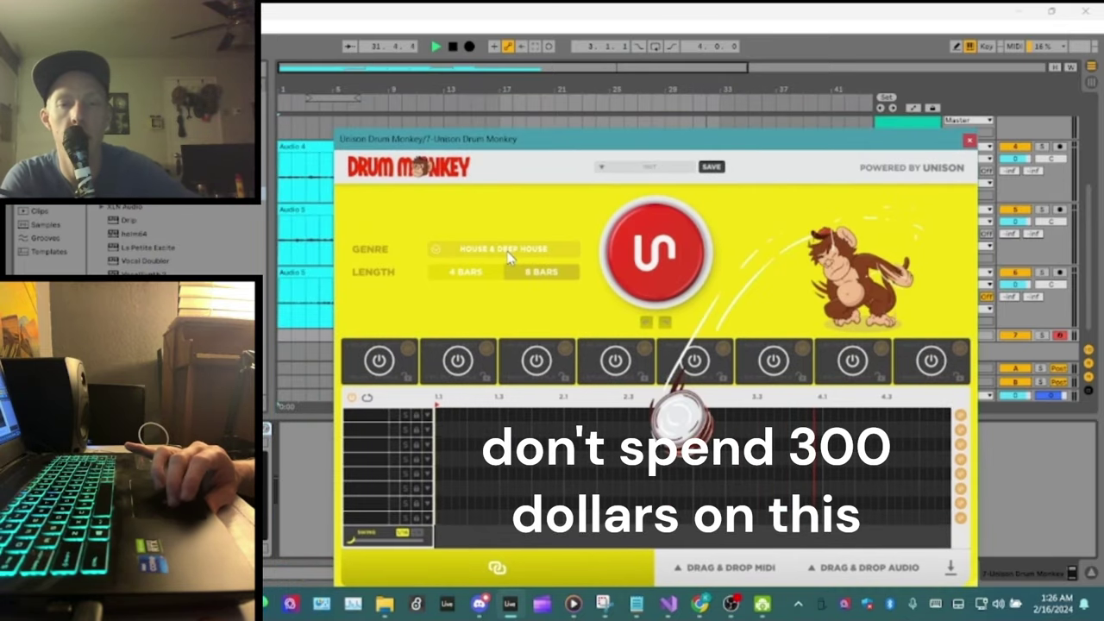
# Set the Drum Monkey genre to Hip Hop & Rap, generate a groove, and restart playback from the beginning.
pyautogui.click(509, 251)
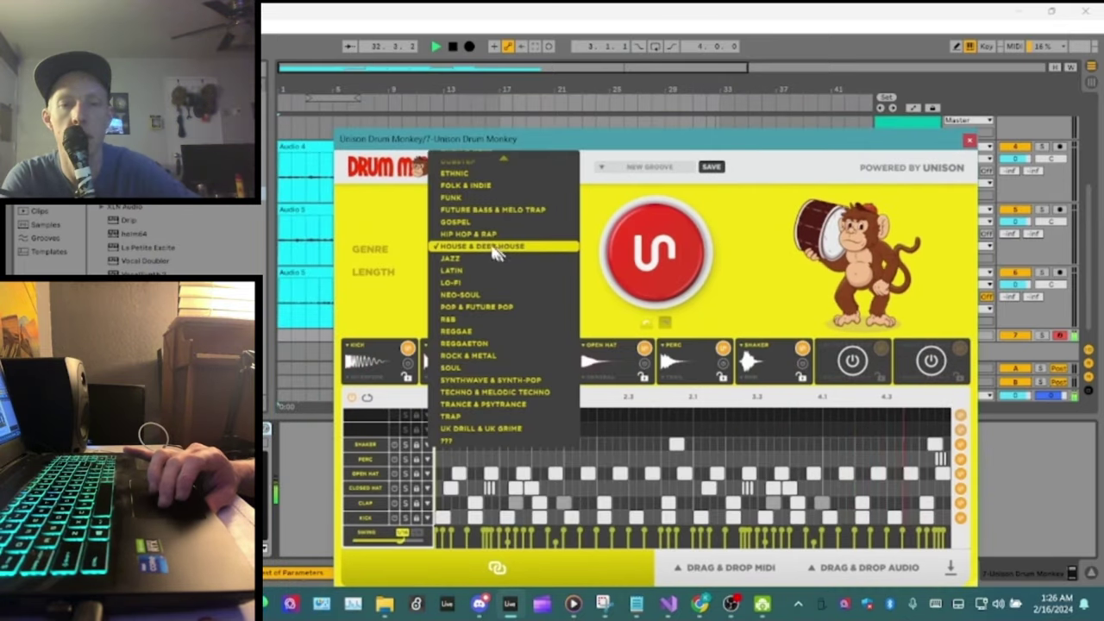
pyautogui.click(483, 233)
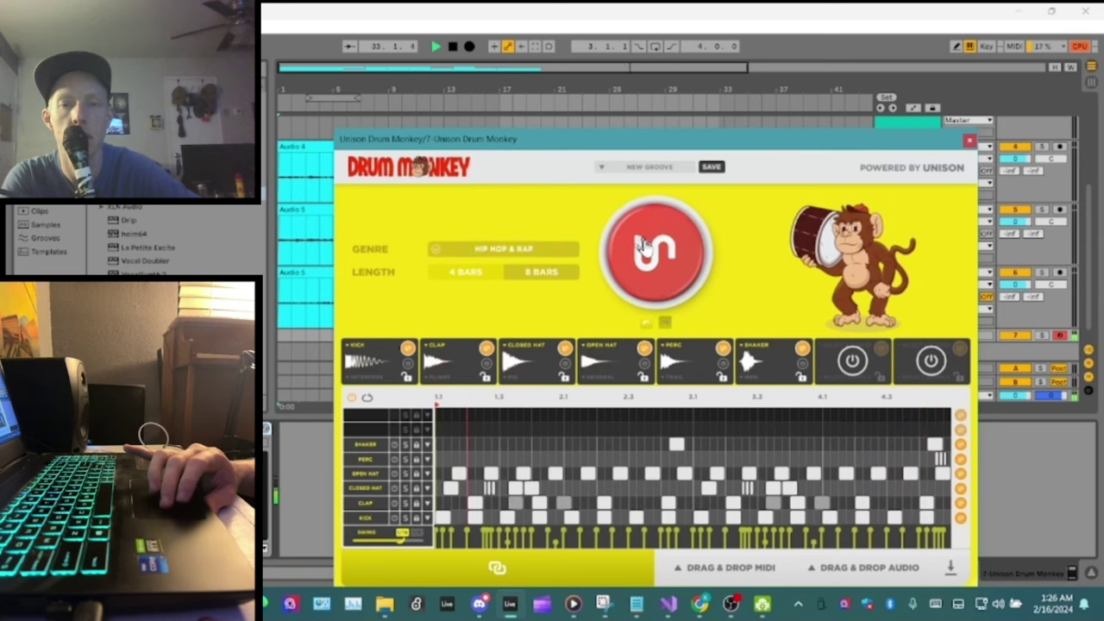
pyautogui.click(642, 245)
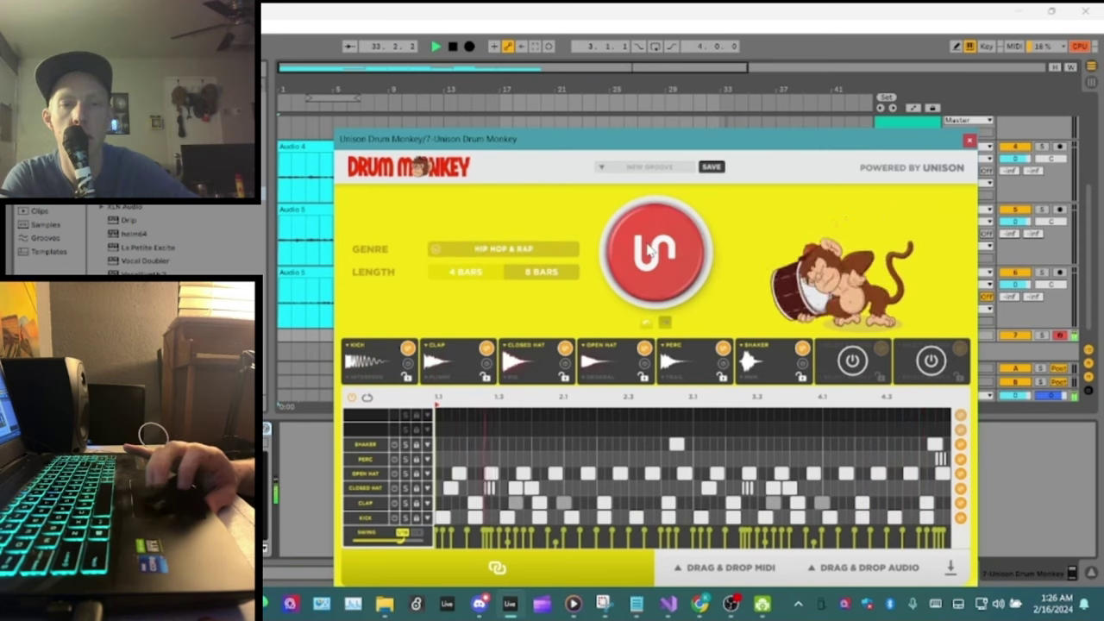
pyautogui.click(438, 50)
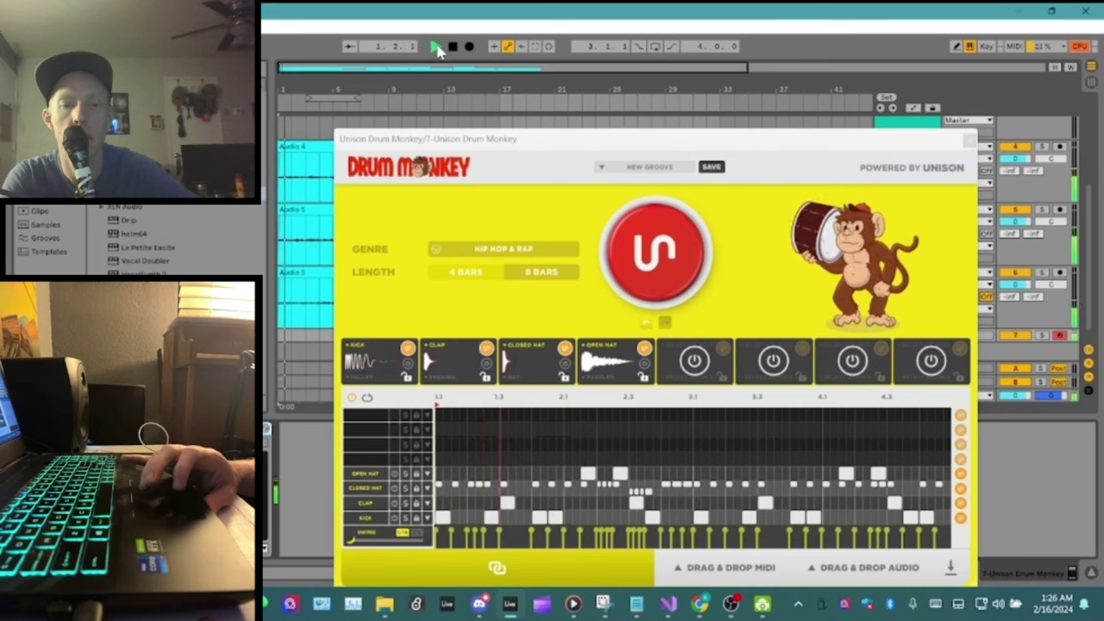
# Set the Drum Monkey genre back to House & Deep House and generate another groove.
pyautogui.click(533, 250)
pyautogui.click(496, 192)
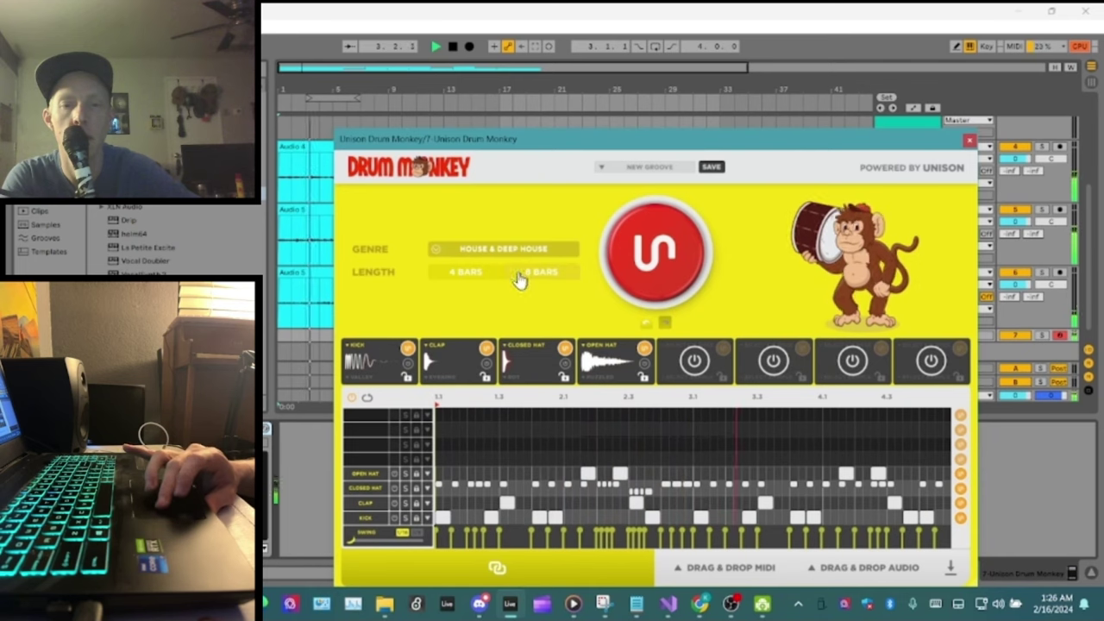
pyautogui.click(520, 272)
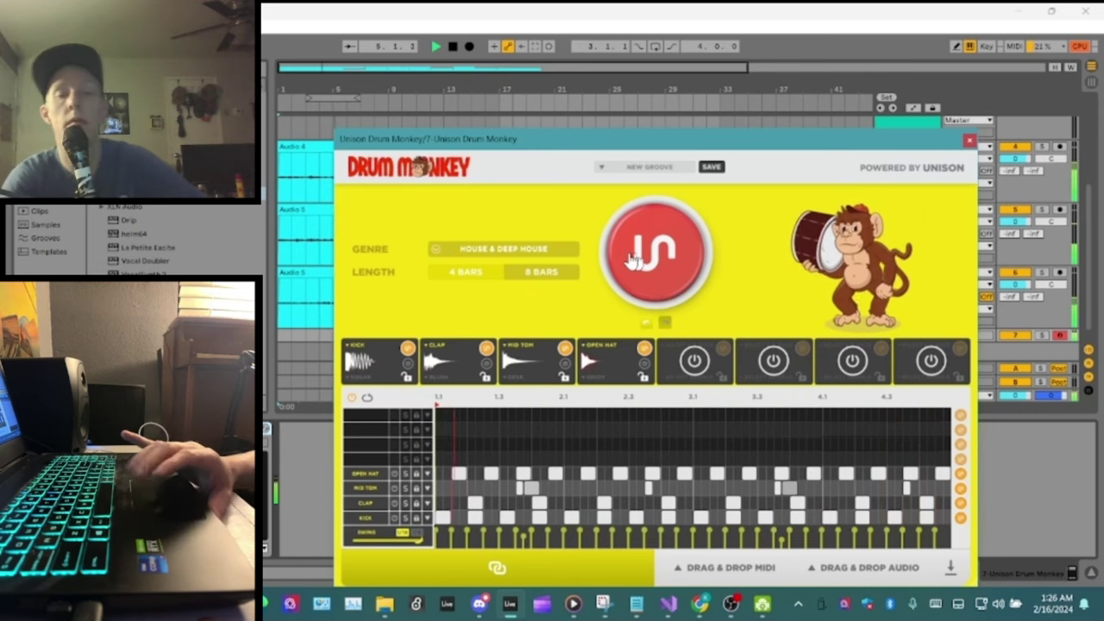
# Set the Drum Monkey genre to Reggaeton, generate a groove, and close the plug-in window after listening to it.
pyautogui.click(522, 250)
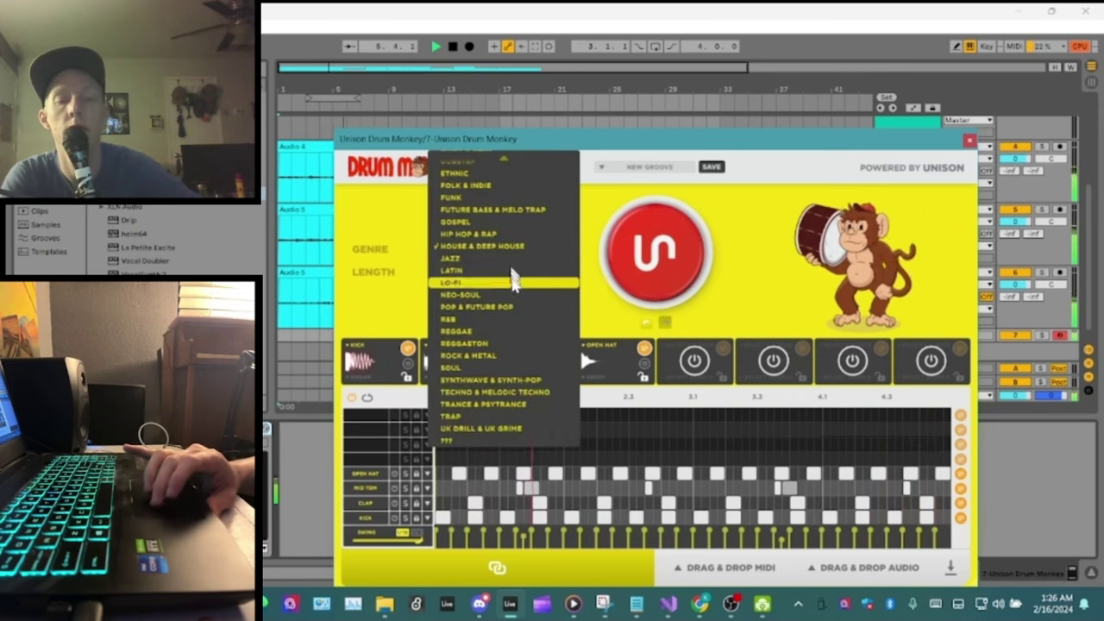
pyautogui.click(508, 336)
pyautogui.click(653, 254)
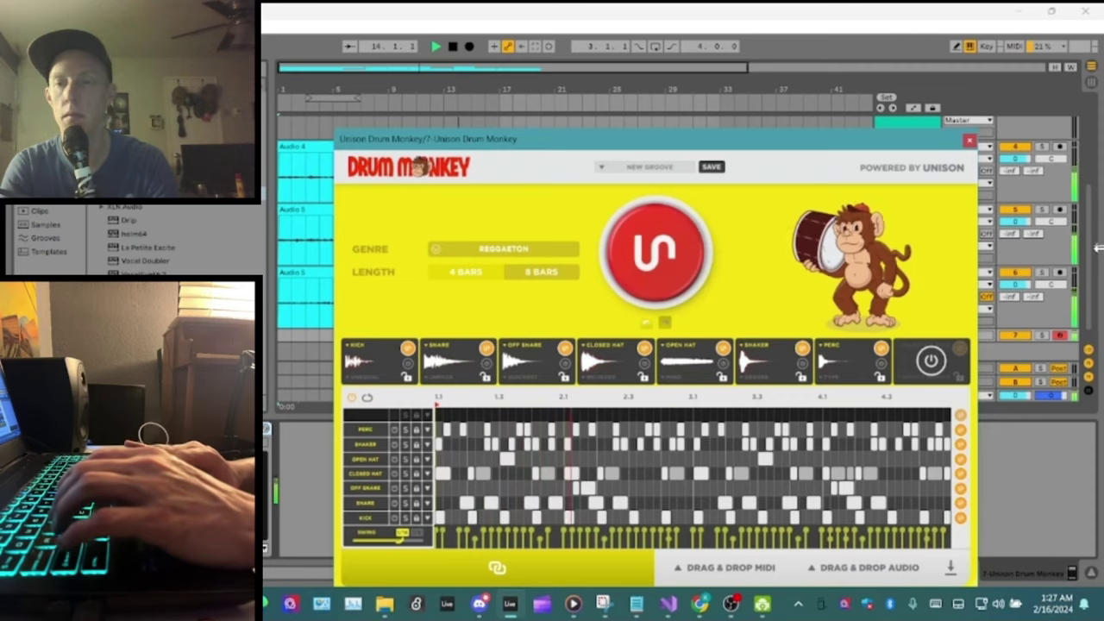
pyautogui.click(968, 140)
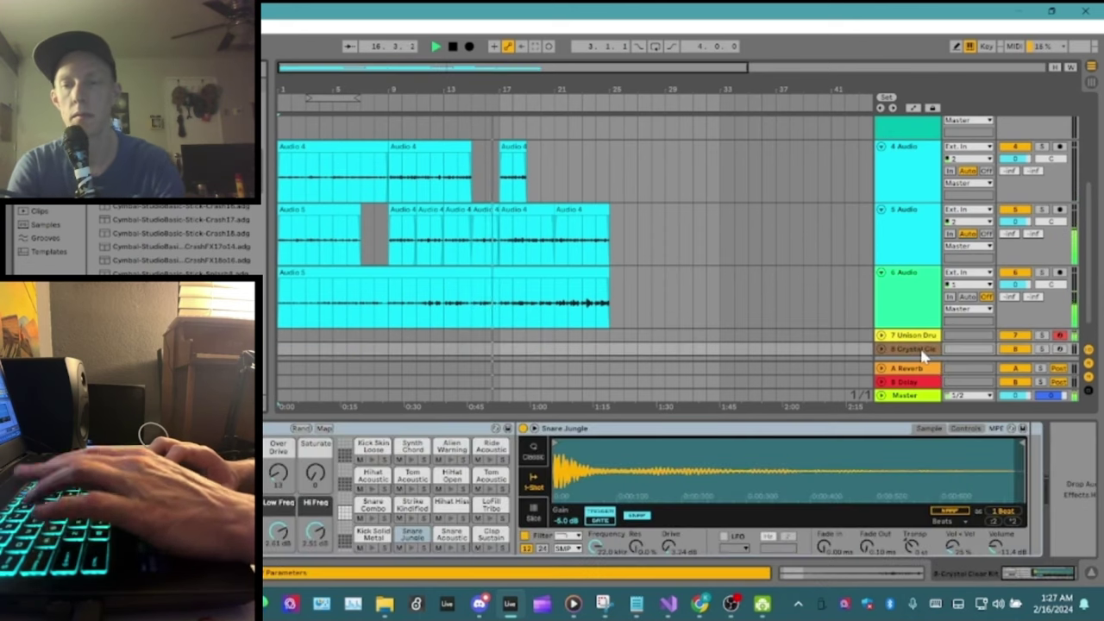
# Arm the 8 Crystal Clear Kit track and play kick and clap hits along with the arrangement.
pyautogui.click(1060, 349)
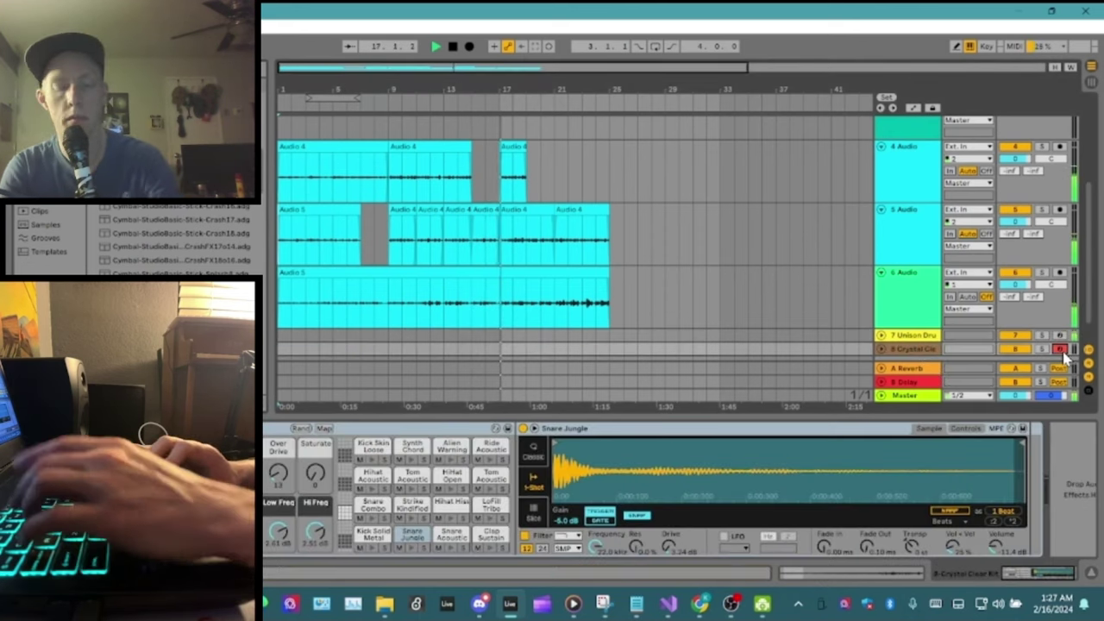
pyautogui.press('s')
pyautogui.press('a')
pyautogui.press('a')
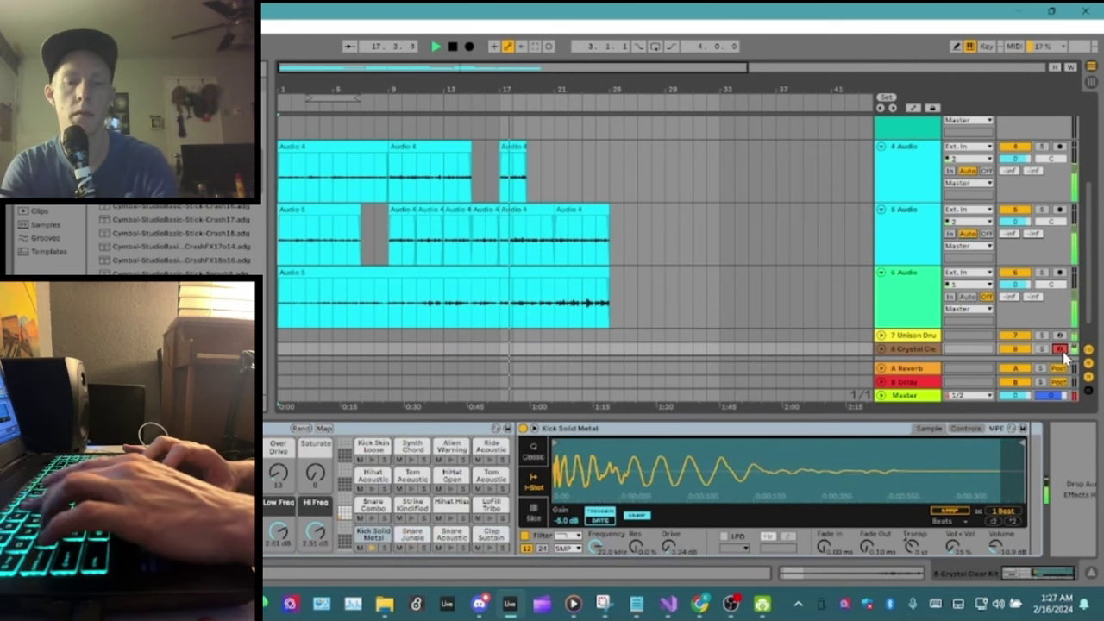
pyautogui.press('e')
pyautogui.press('a')
pyautogui.press('e')
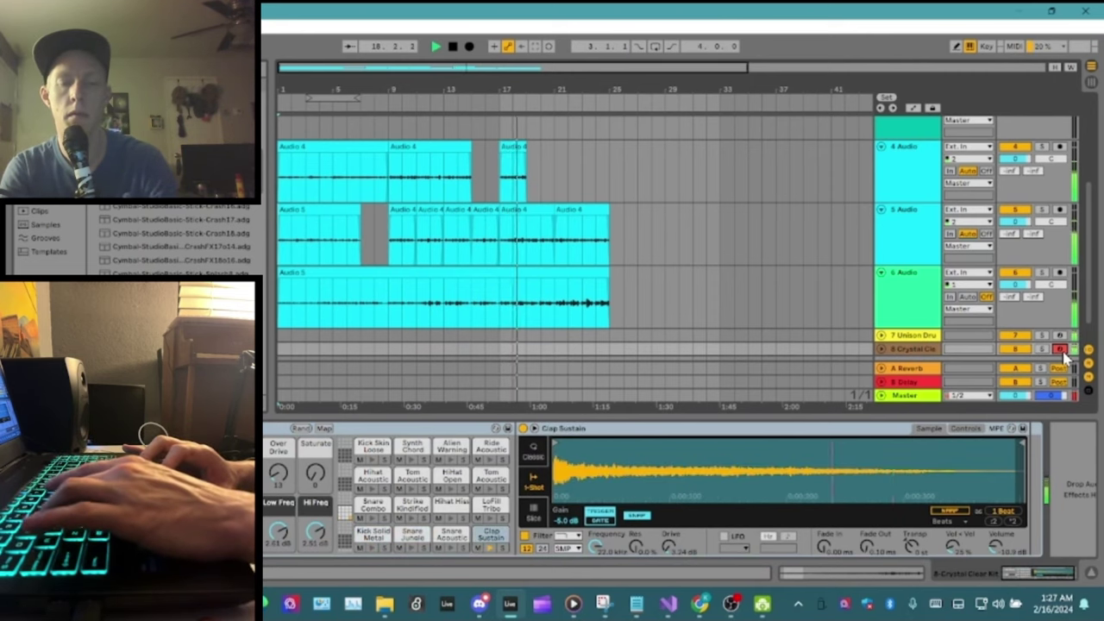
pyautogui.press('a')
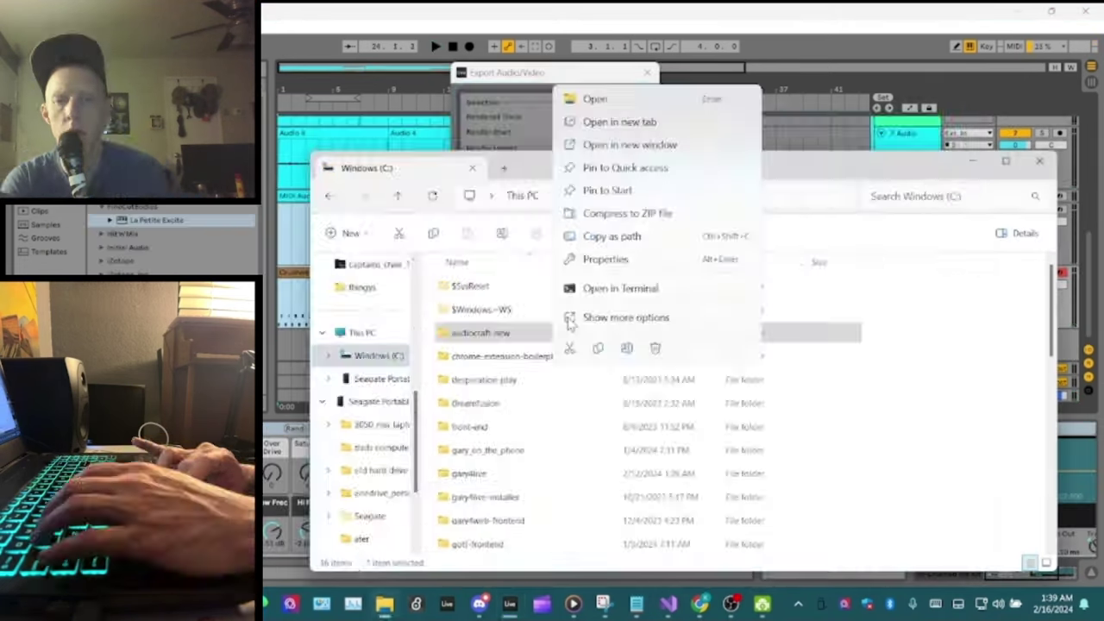
# Open a terminal in the audiocraft-new folder and activate its environment with .\audiocraft\scripts\activate.
pyautogui.click(604, 290)
pyautogui.write('.\\audiocraf')
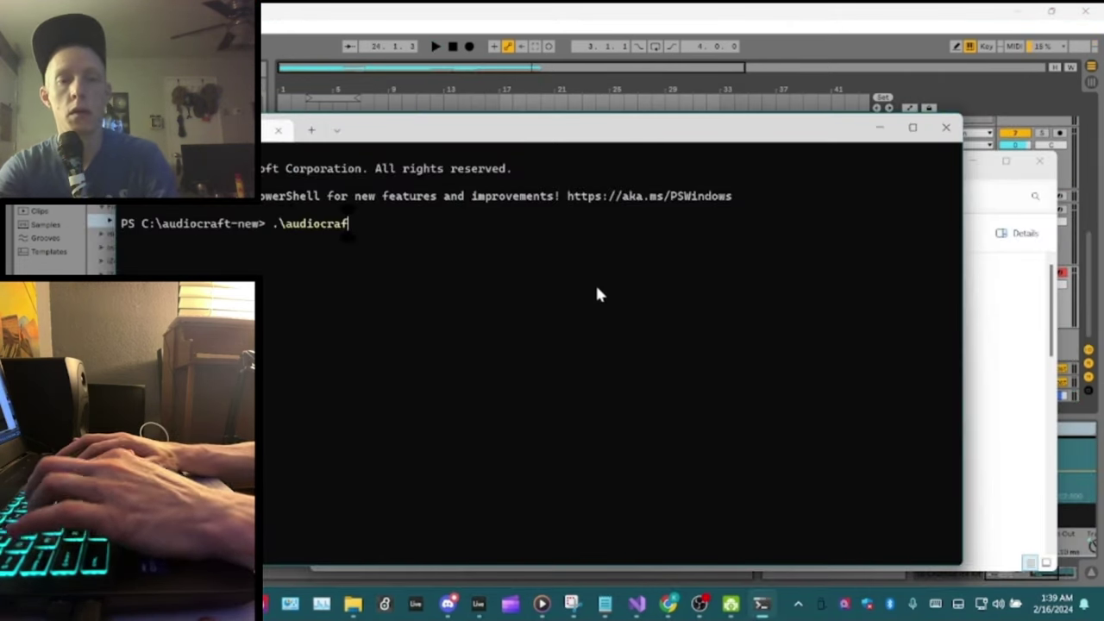
pyautogui.write('t\\scripts')
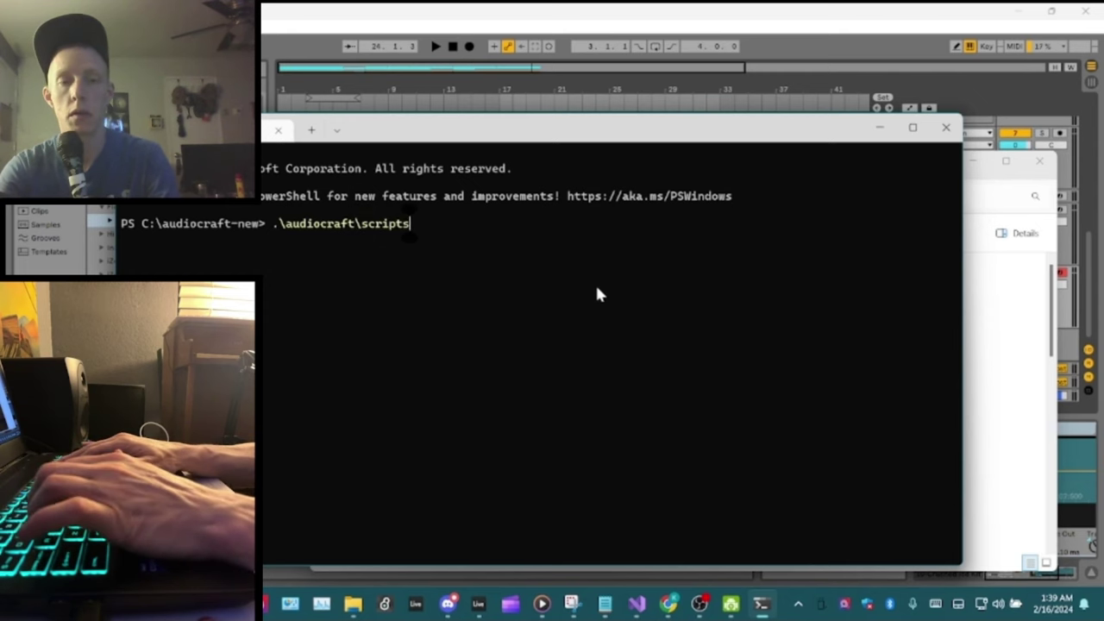
pyautogui.write('\\activate')
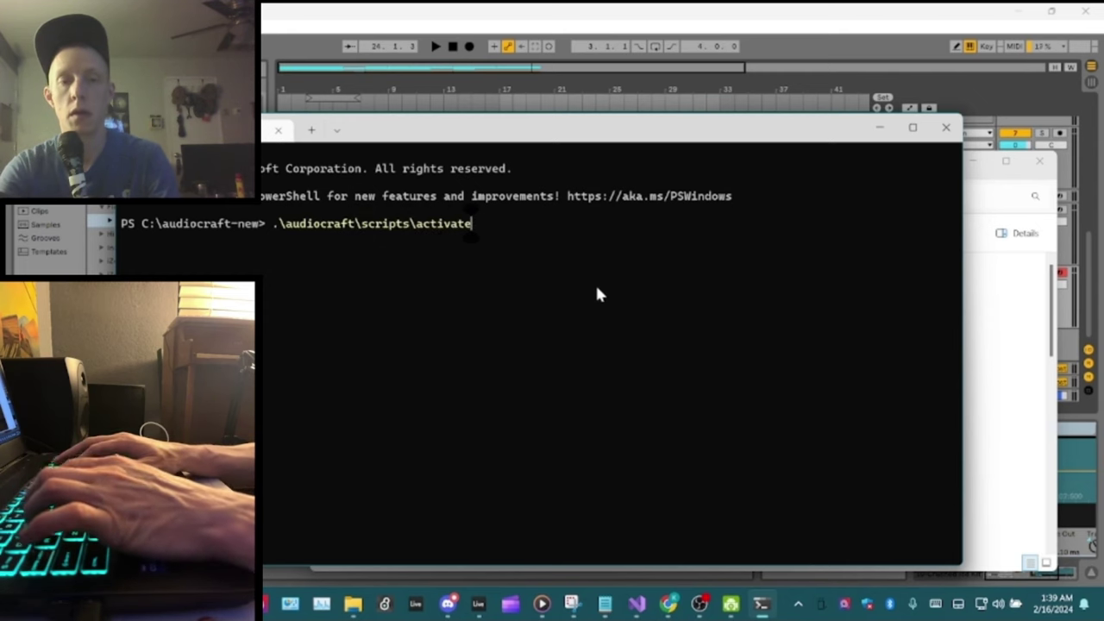
# Change into the audiocraft directory and run python sliceup.py.
pyautogui.write('python ')
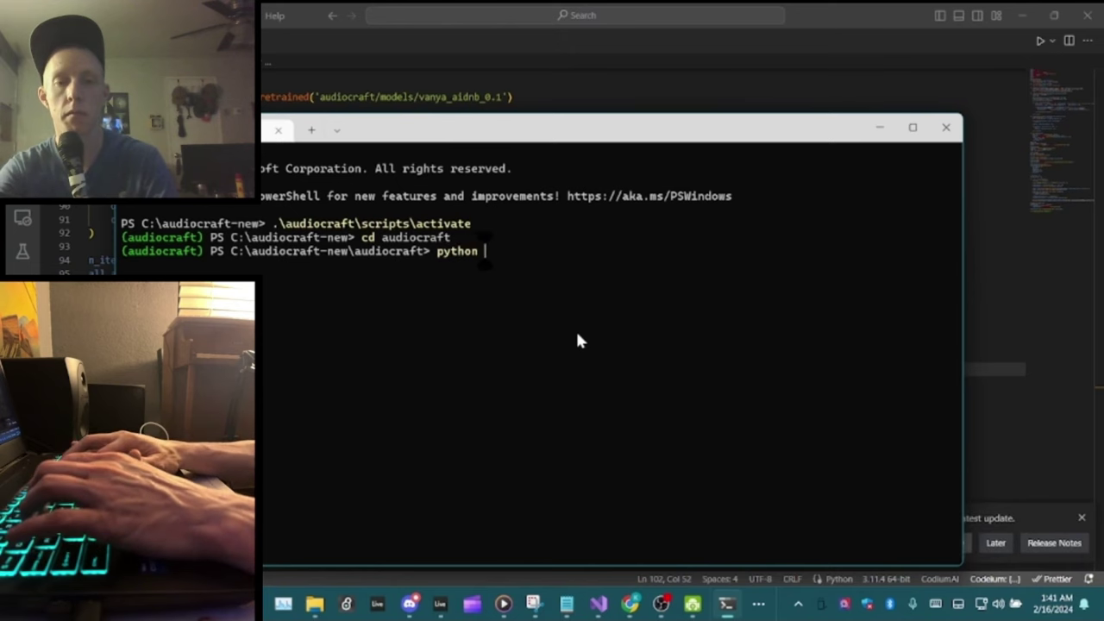
pyautogui.write('sliceup.py')
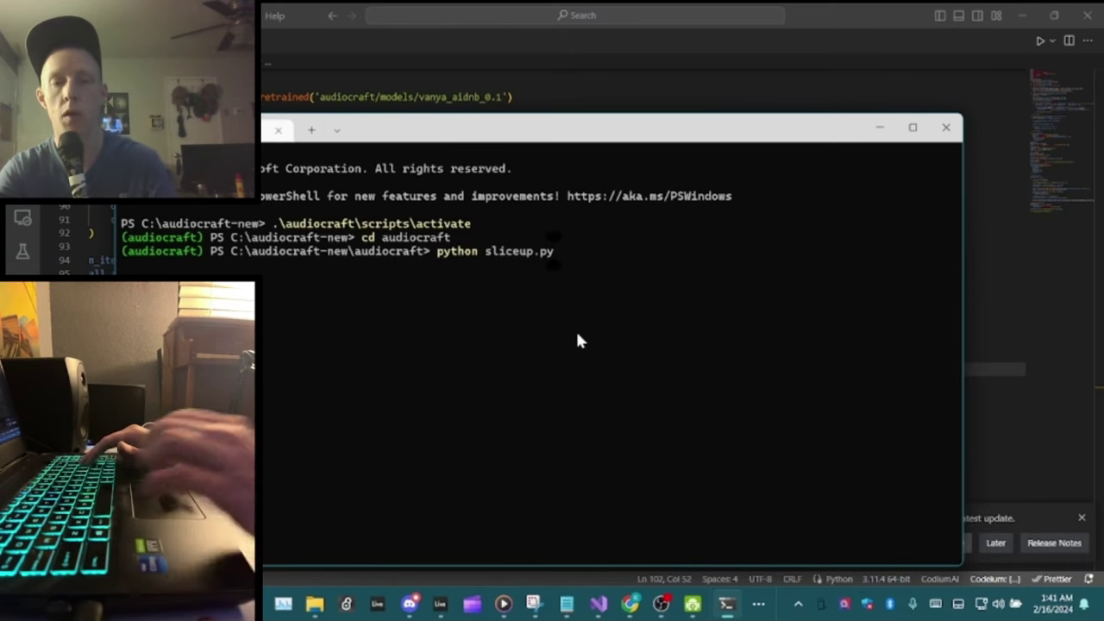
pyautogui.press('Return')
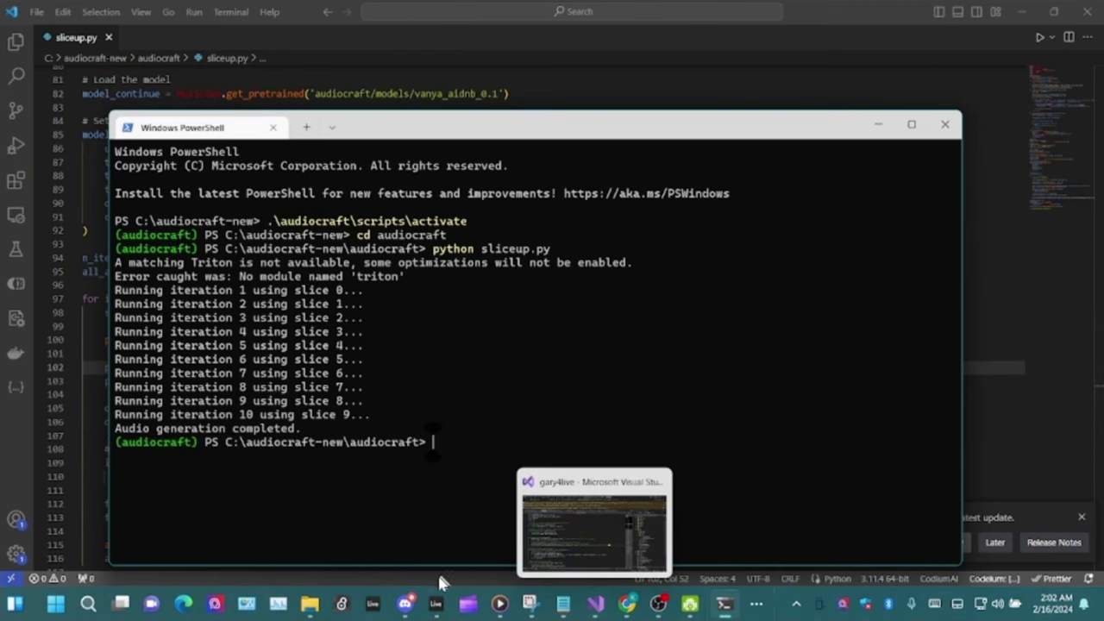
# Bring the combined_audio WAV file from the audiocraft folder into Ableton Live on a new audio track starting at bar 1.
pyautogui.moveTo(446, 610)
pyautogui.moveTo(309, 602)
pyautogui.click(248, 517)
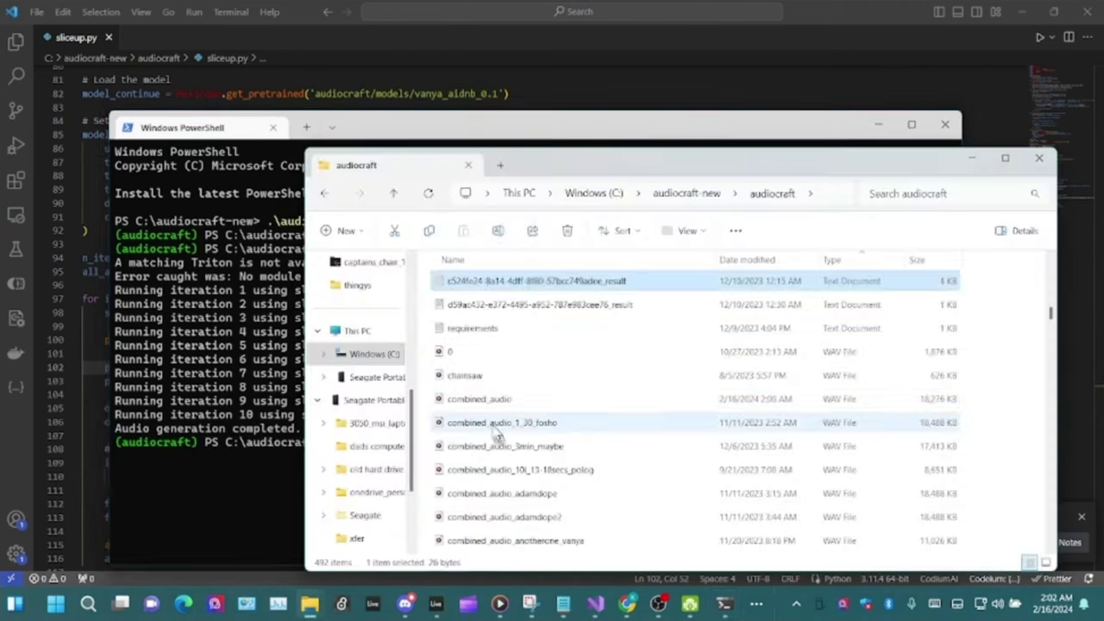
pyautogui.moveTo(487, 400); pyautogui.dragTo(290, 344)
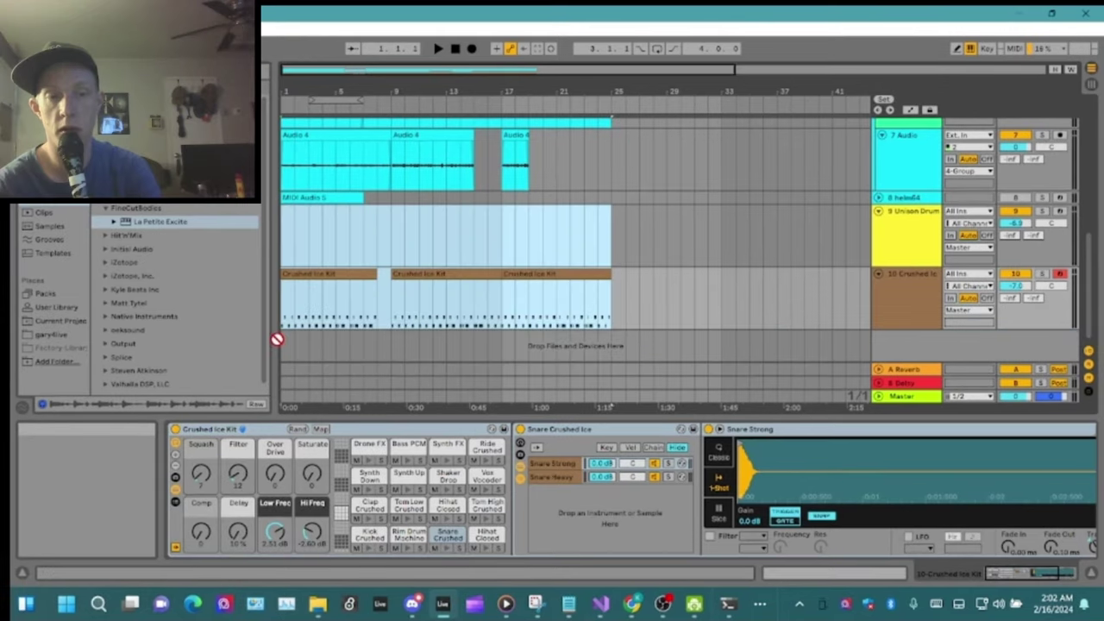
pyautogui.moveTo(276, 339); pyautogui.dragTo(288, 343)
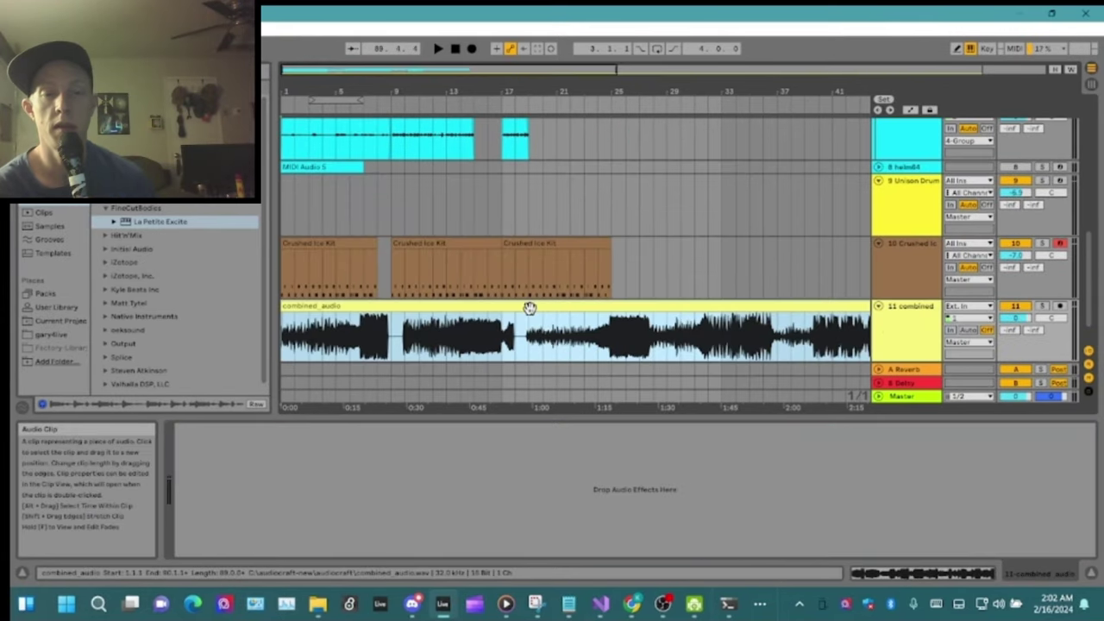
# Turn off Warp for the combined_audio clip and return to the arrangement.
pyautogui.doubleClick(530, 311)
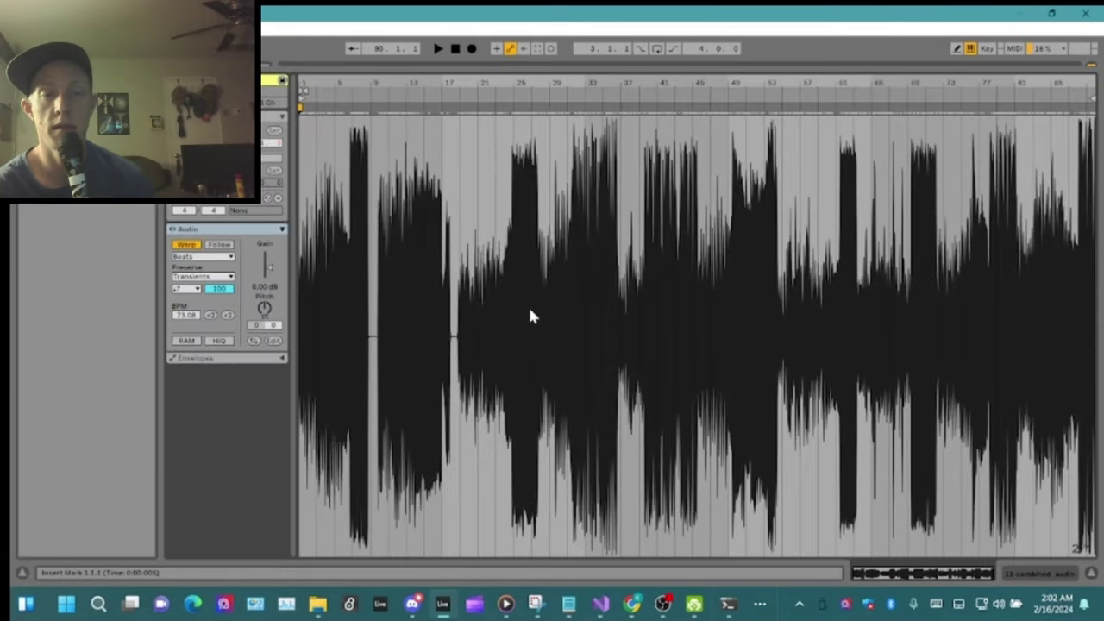
pyautogui.click(188, 245)
pyautogui.click(1024, 576)
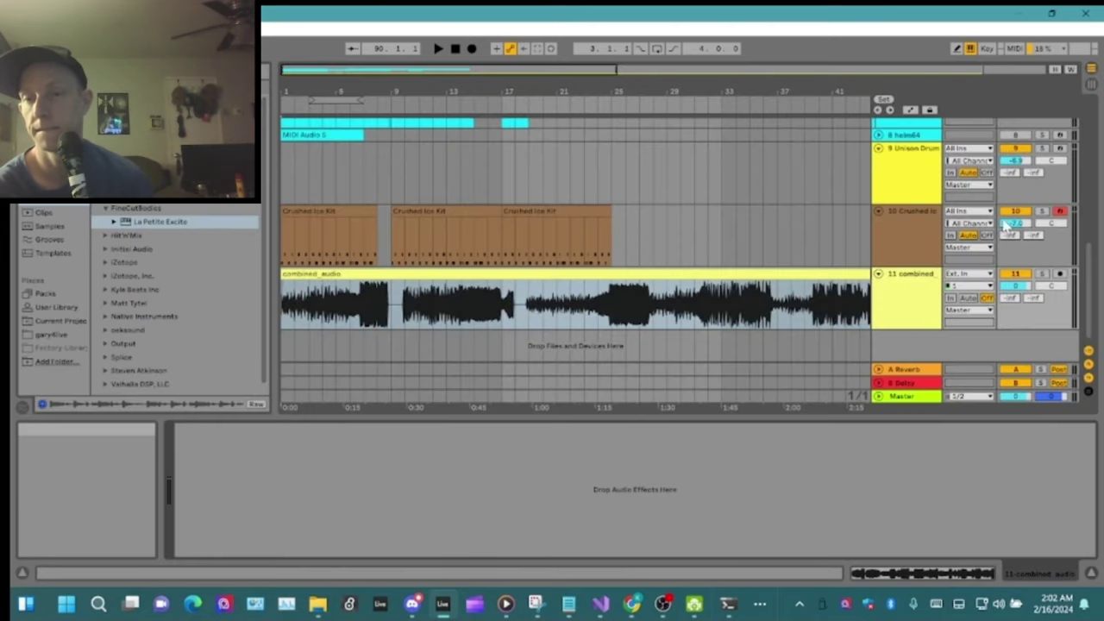
# Solo the combined_audio track and start playback.
pyautogui.click(1042, 274)
pyautogui.click(438, 49)
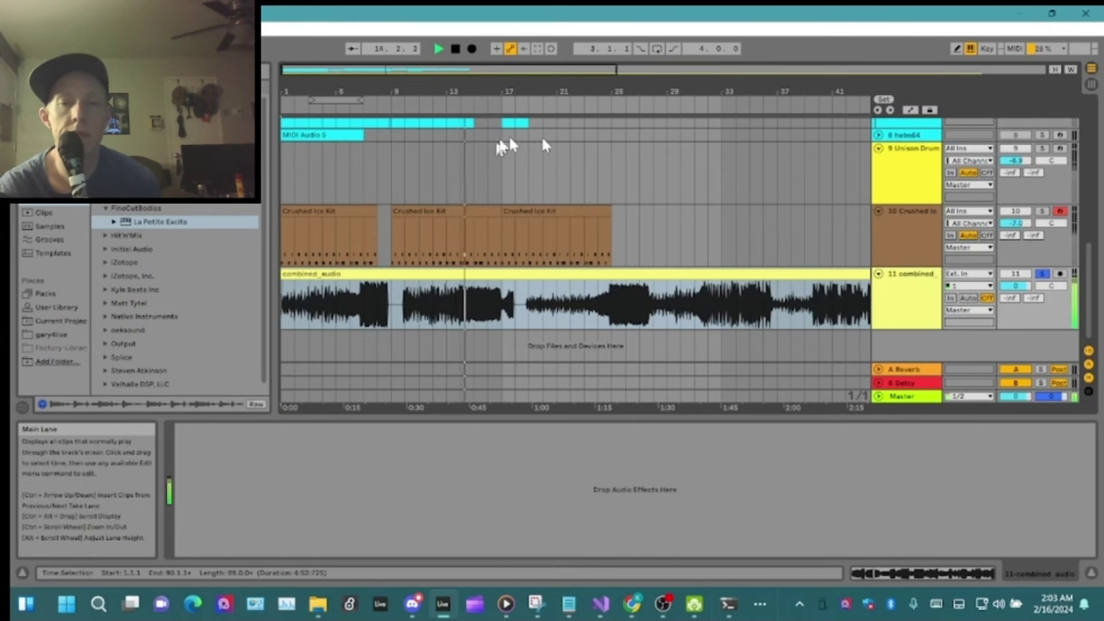
# Jump playback ahead and split the combined_audio clip at bars 19 and 23.
pyautogui.click(574, 104)
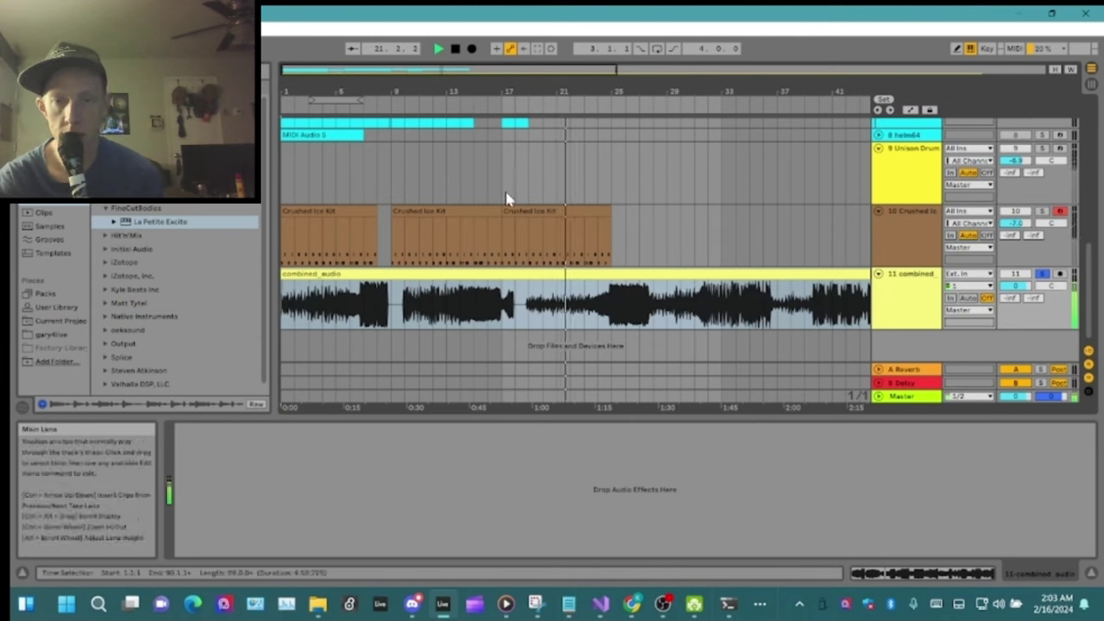
pyautogui.click(531, 319)
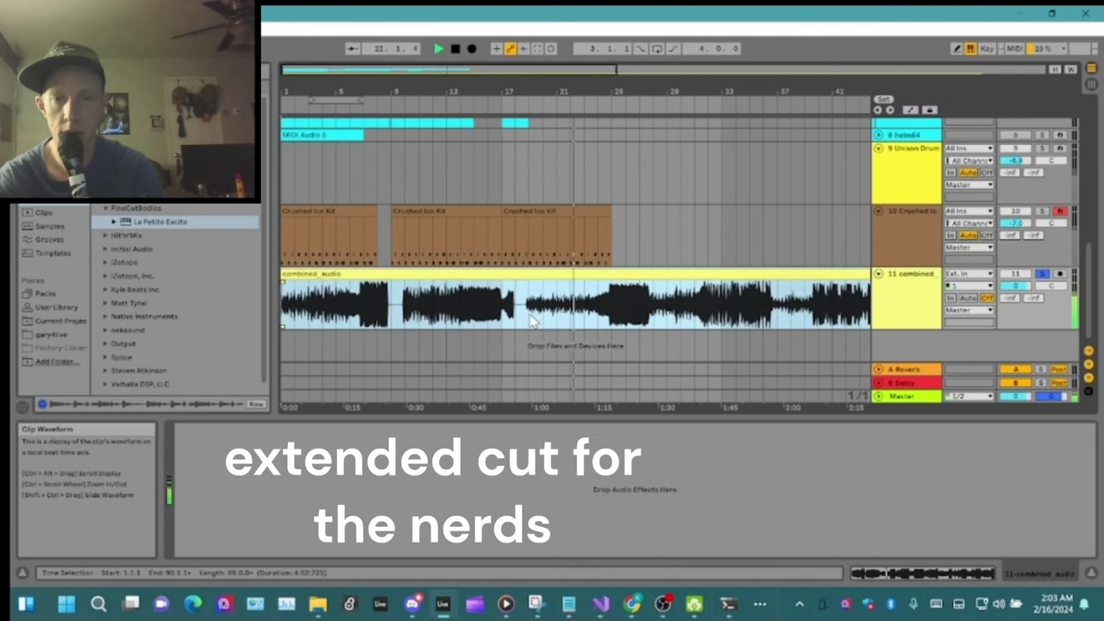
pyautogui.click(587, 312)
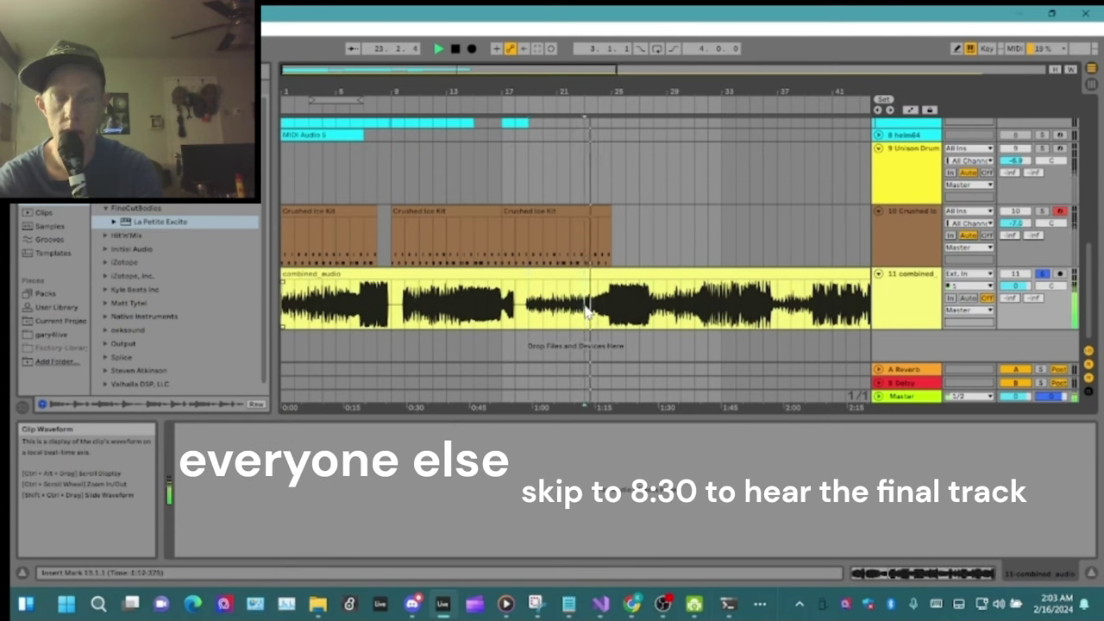
pyautogui.hotkey('ctrl', 'e')
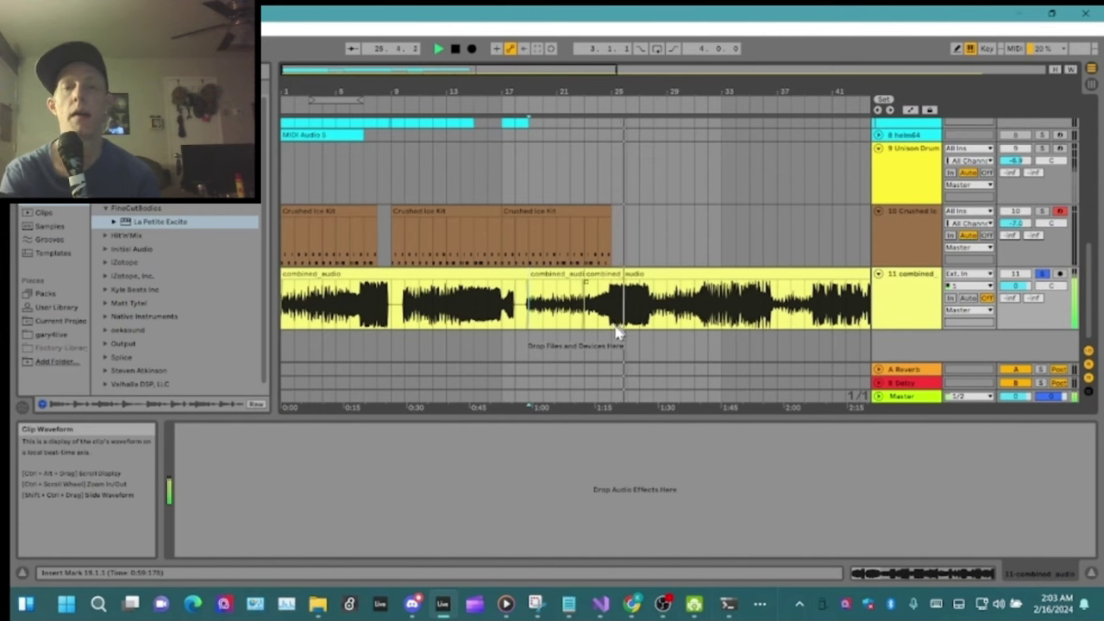
# Split the combined_audio clip around its loud section at 24.4.1 and 27.4.1.
pyautogui.moveTo(522, 71); pyautogui.dragTo(523, 138)
pyautogui.click(430, 309)
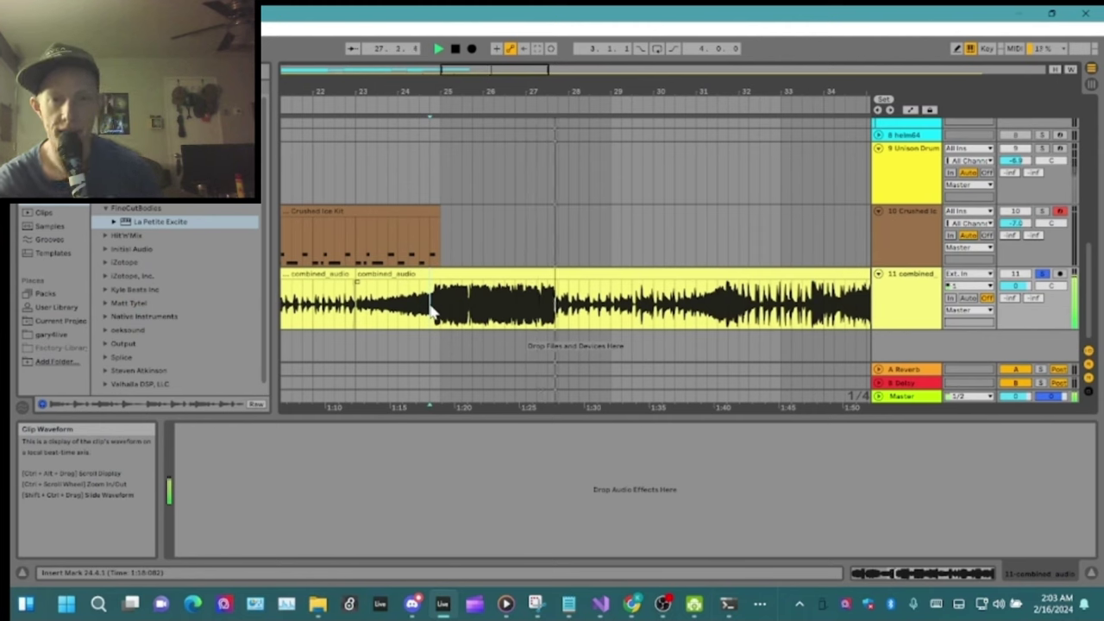
pyautogui.hotkey('ctrl', 'e')
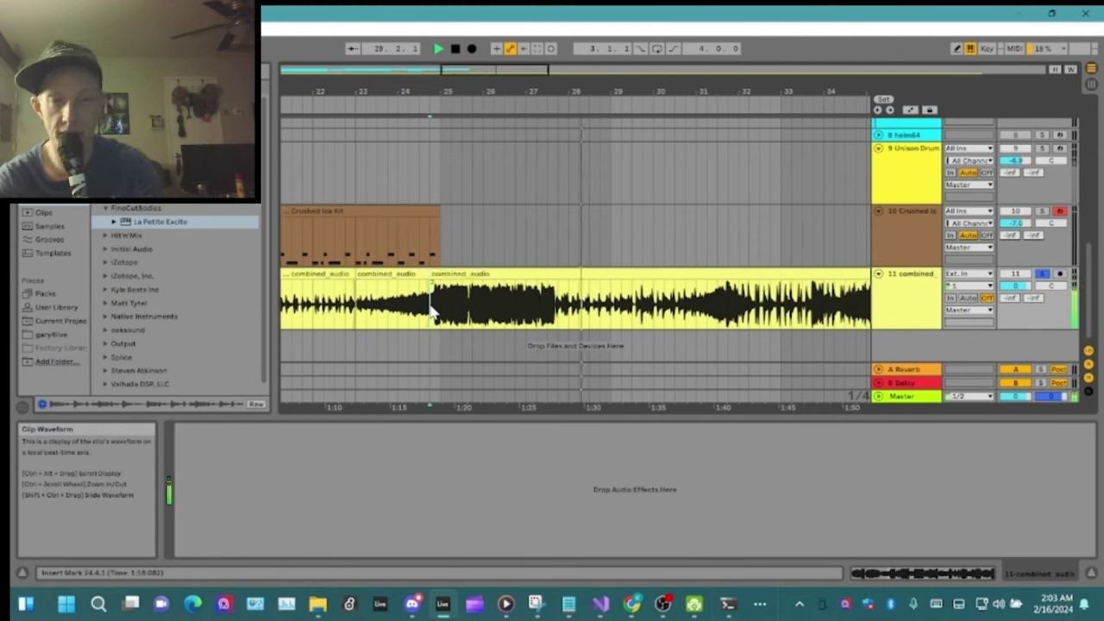
pyautogui.click(558, 319)
pyautogui.hotkey('ctrl', 'e')
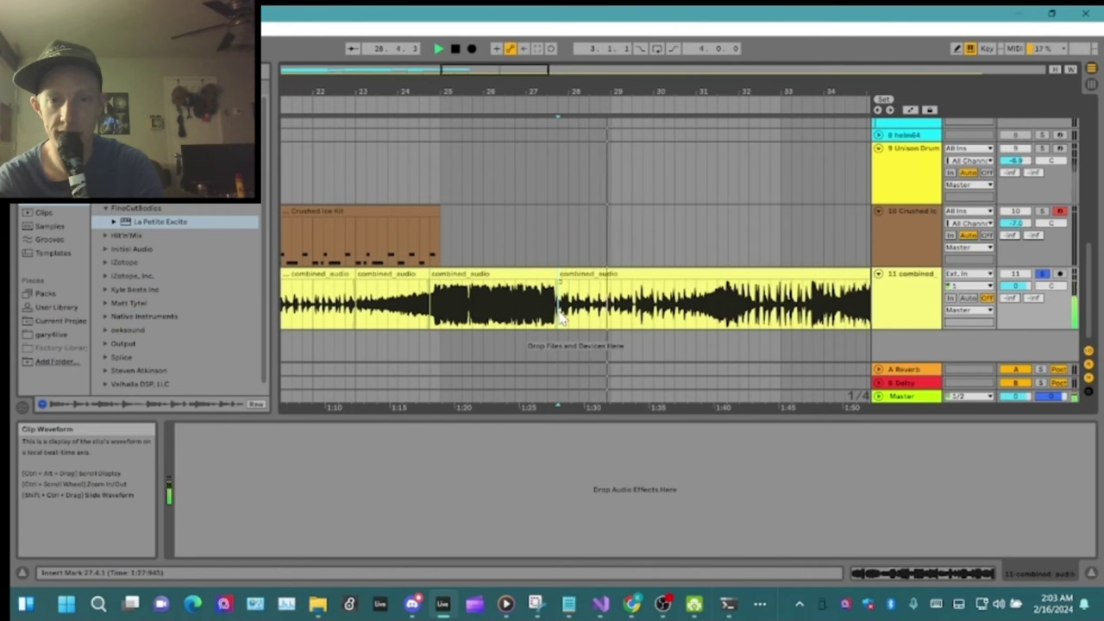
# Insert an audio track below the Crushed Ice Kit track and move the loud segment from 24.4.1 onto it, starting at 21.4.1.
pyautogui.rightClick(910, 219)
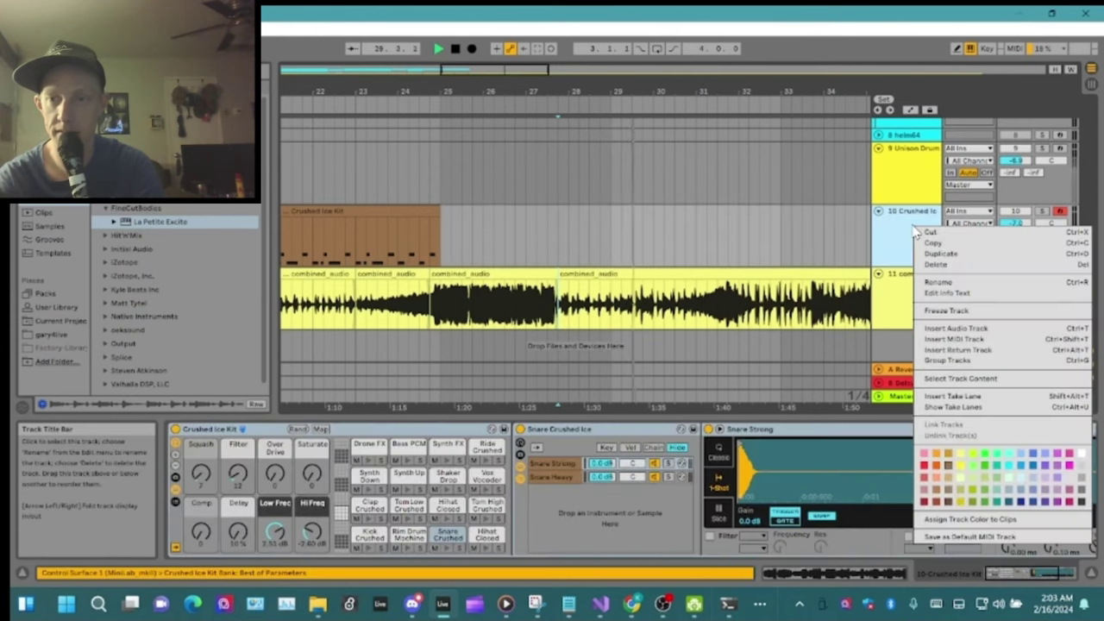
pyautogui.click(955, 327)
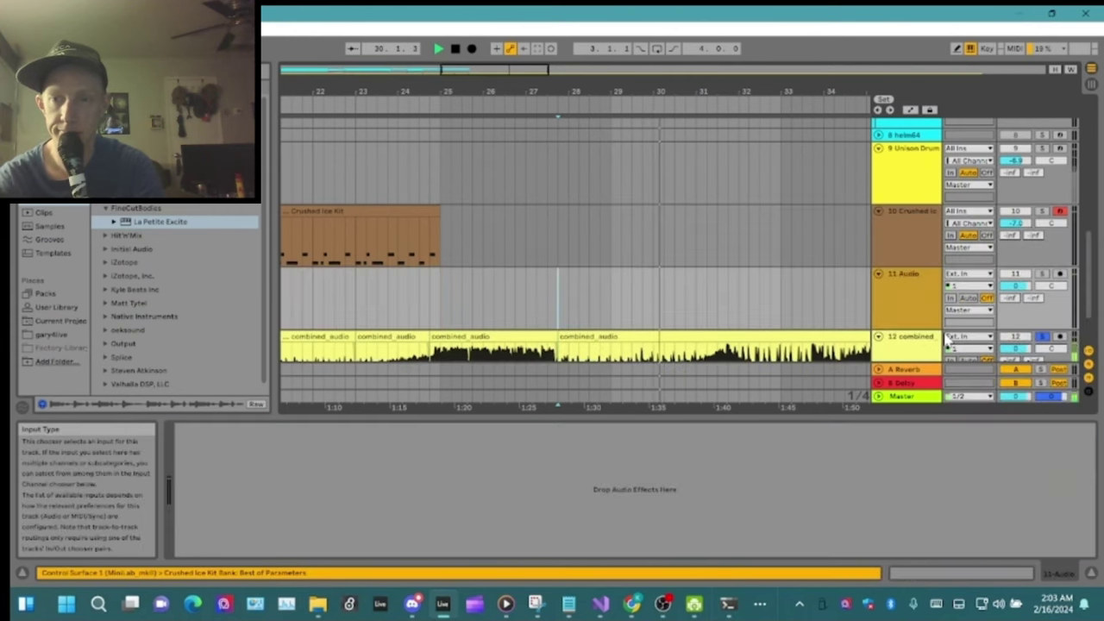
pyautogui.scroll(-3, 1085, 247)
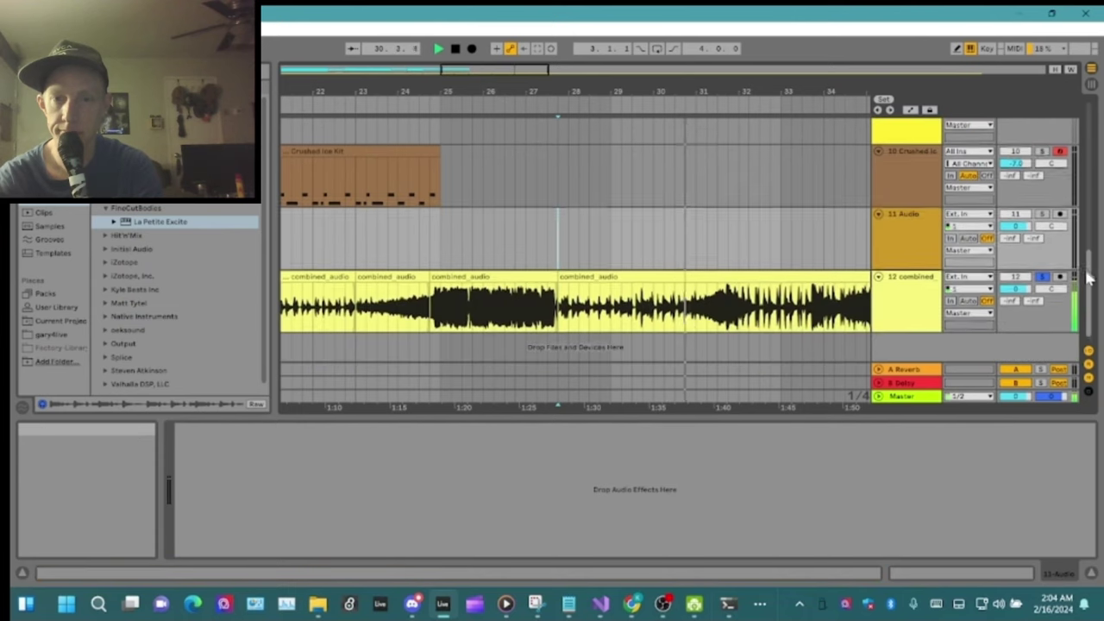
pyautogui.moveTo(448, 272); pyautogui.dragTo(313, 233)
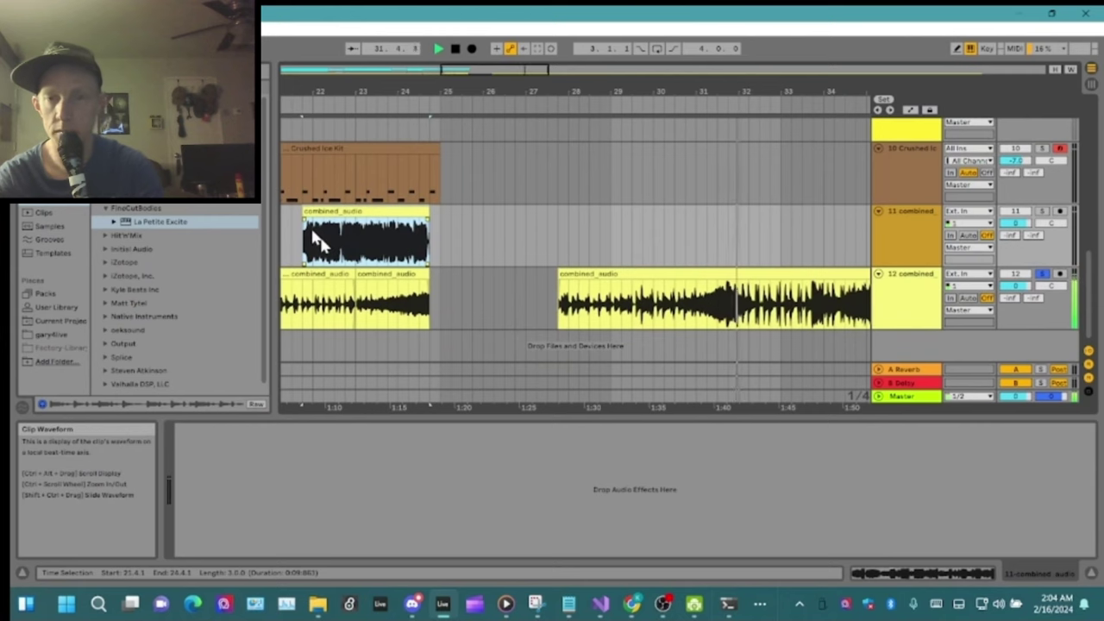
# Split the combined_audio clip at 31.3.1 and 34.3.1 and move the segment between the cuts straight up to track 11.
pyautogui.moveTo(501, 71); pyautogui.dragTo(521, 71)
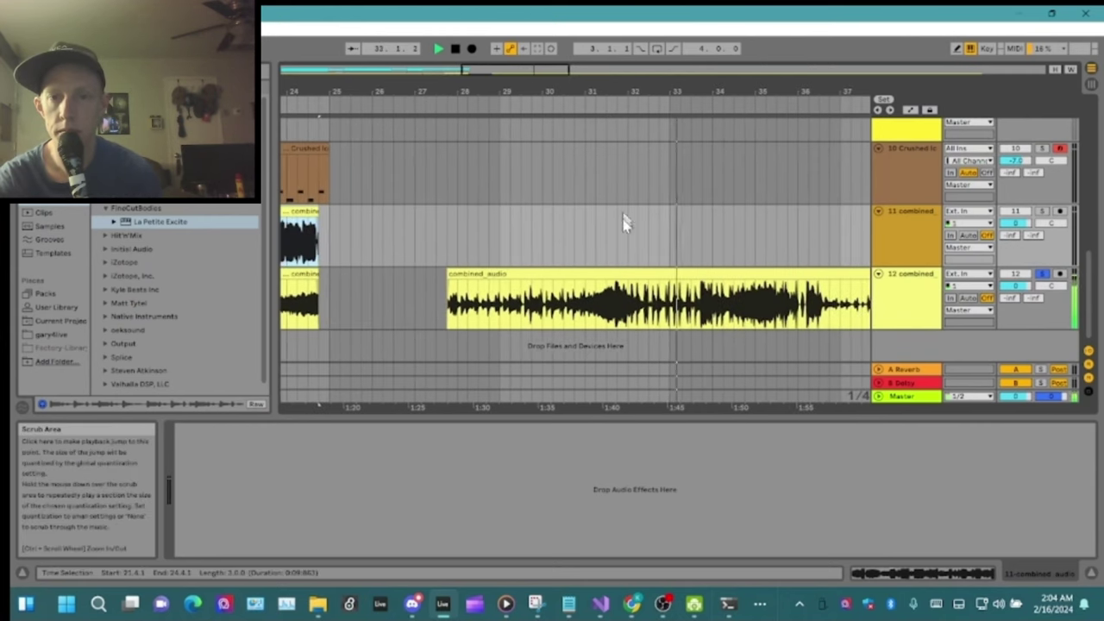
pyautogui.click(617, 313)
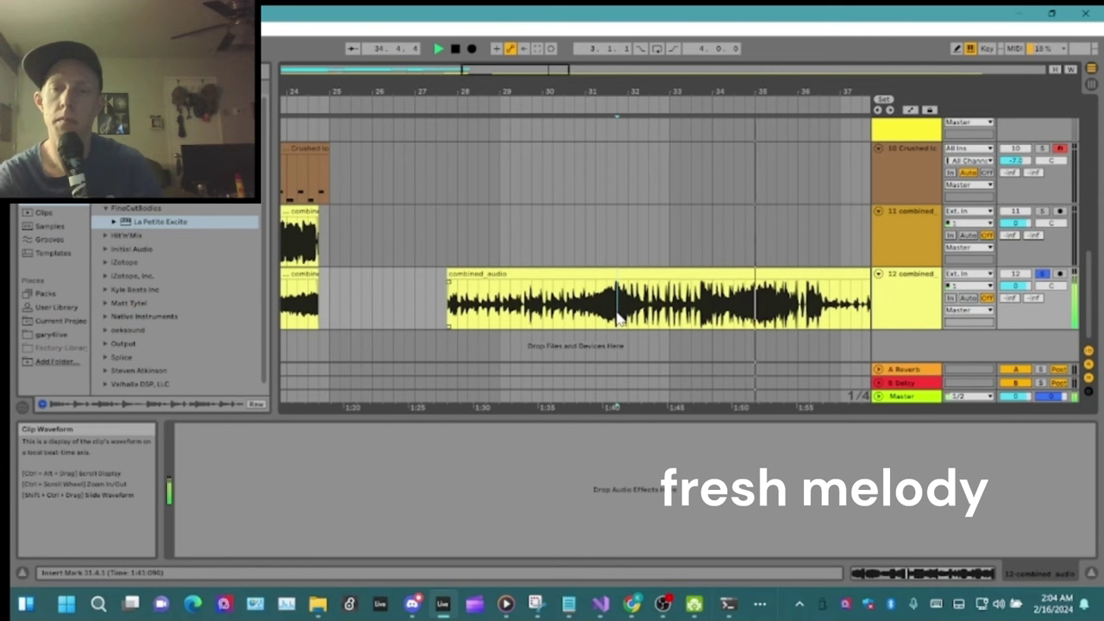
pyautogui.click(734, 317)
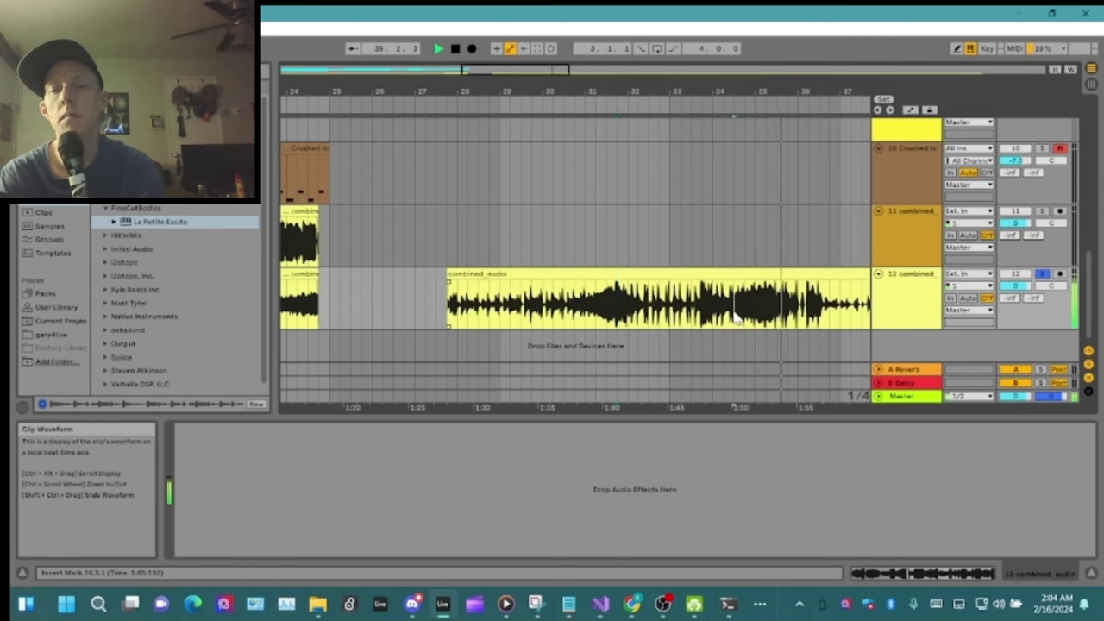
pyautogui.hotkey('ctrl', 'e')
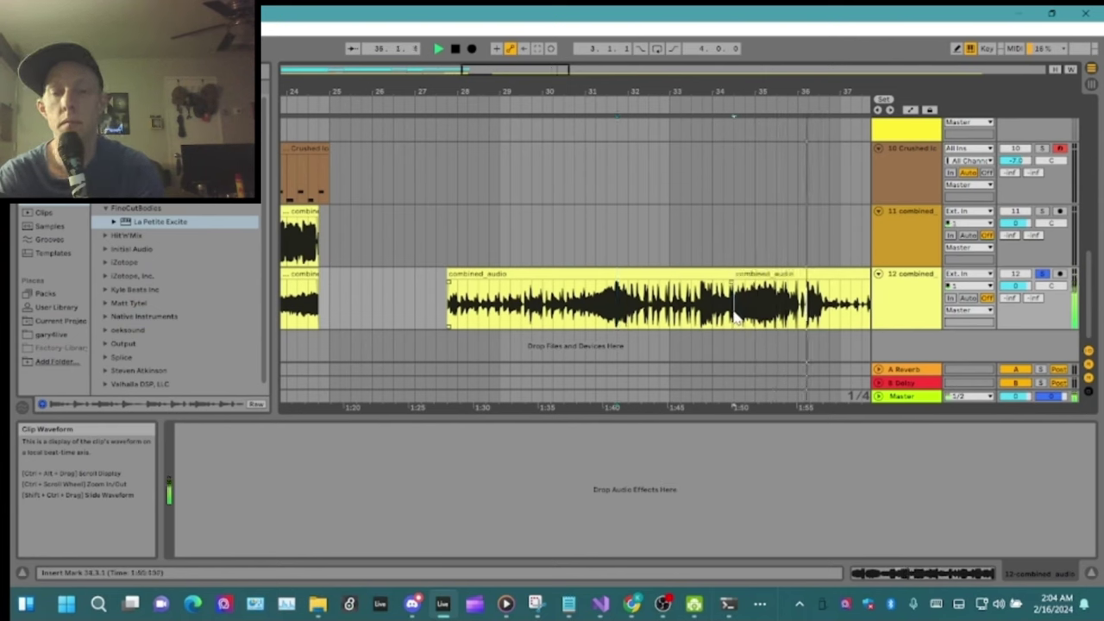
pyautogui.click(611, 317)
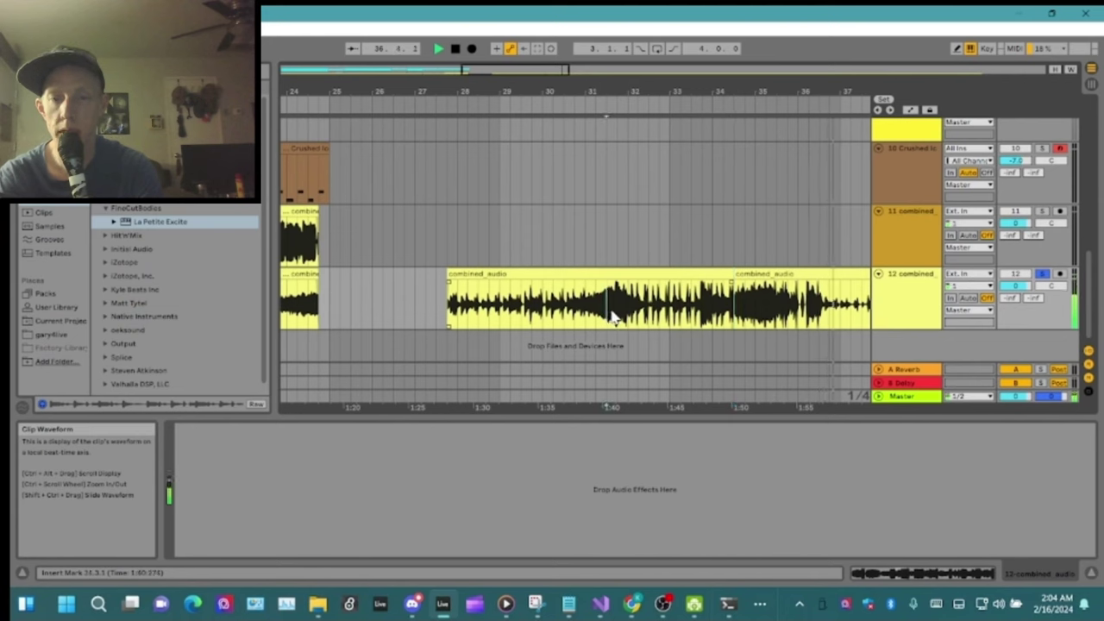
pyautogui.hotkey('ctrl', 'e')
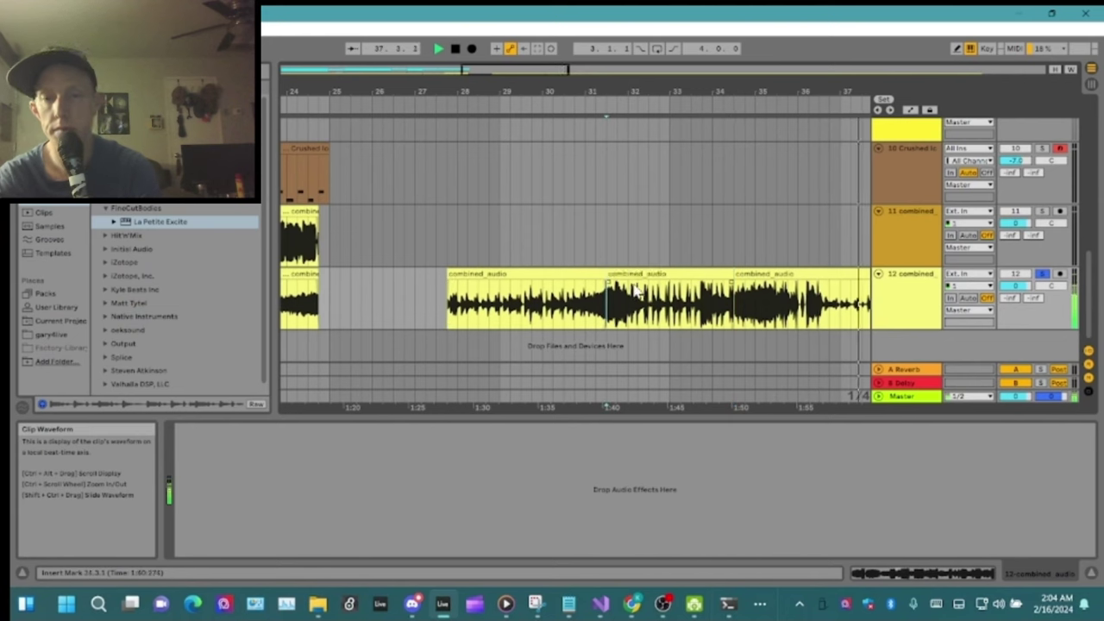
pyautogui.click(634, 293)
pyautogui.moveTo(634, 294); pyautogui.dragTo(640, 267)
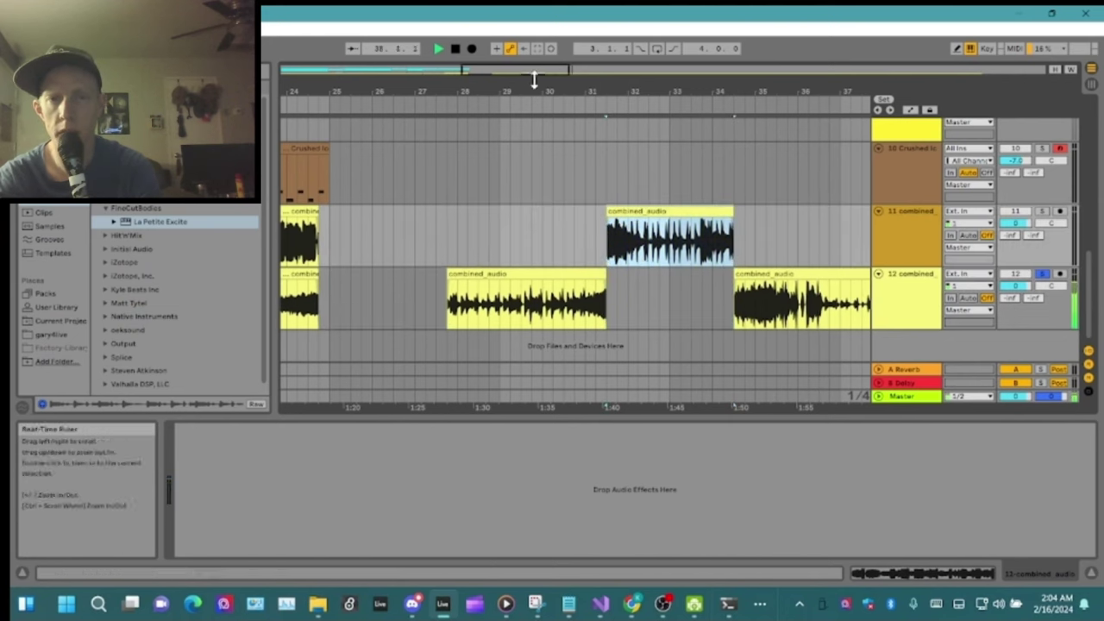
# Split the combined_audio clip on track 12 halfway through bar 39 and halfway through bar 45.
pyautogui.moveTo(575, 74); pyautogui.dragTo(617, 74)
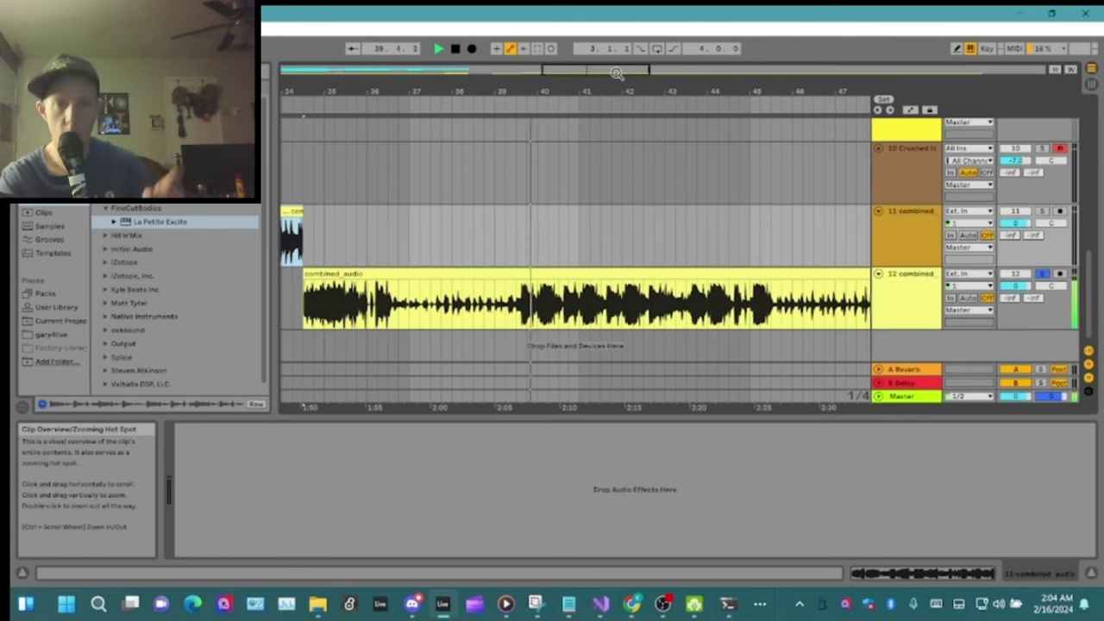
pyautogui.click(517, 318)
pyautogui.hotkey('ctrl', 'e')
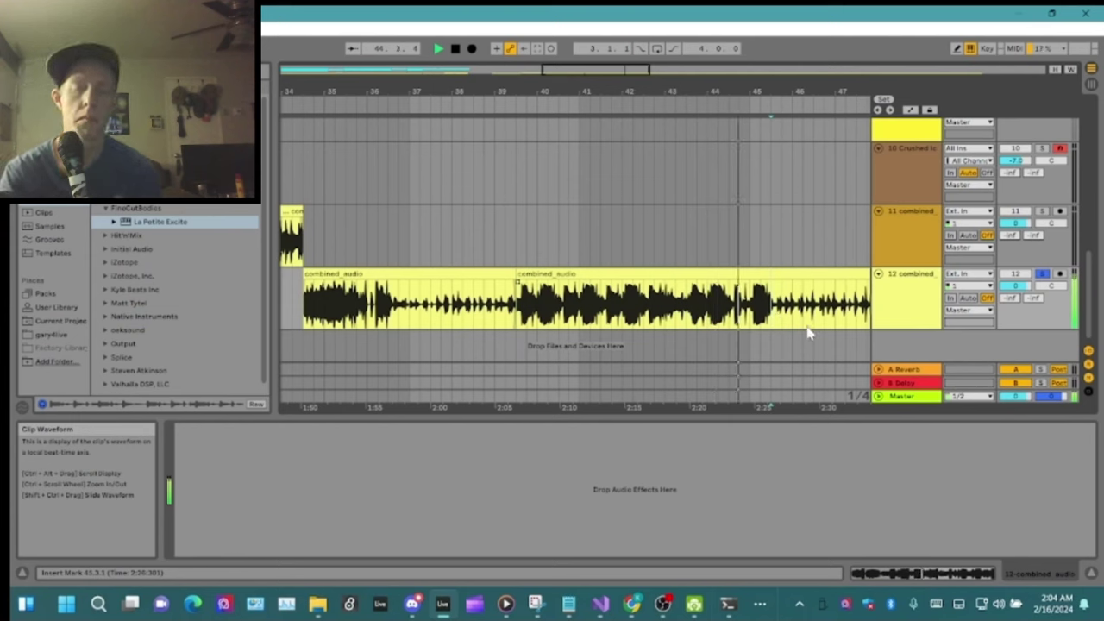
pyautogui.hotkey('ctrl', 'e')
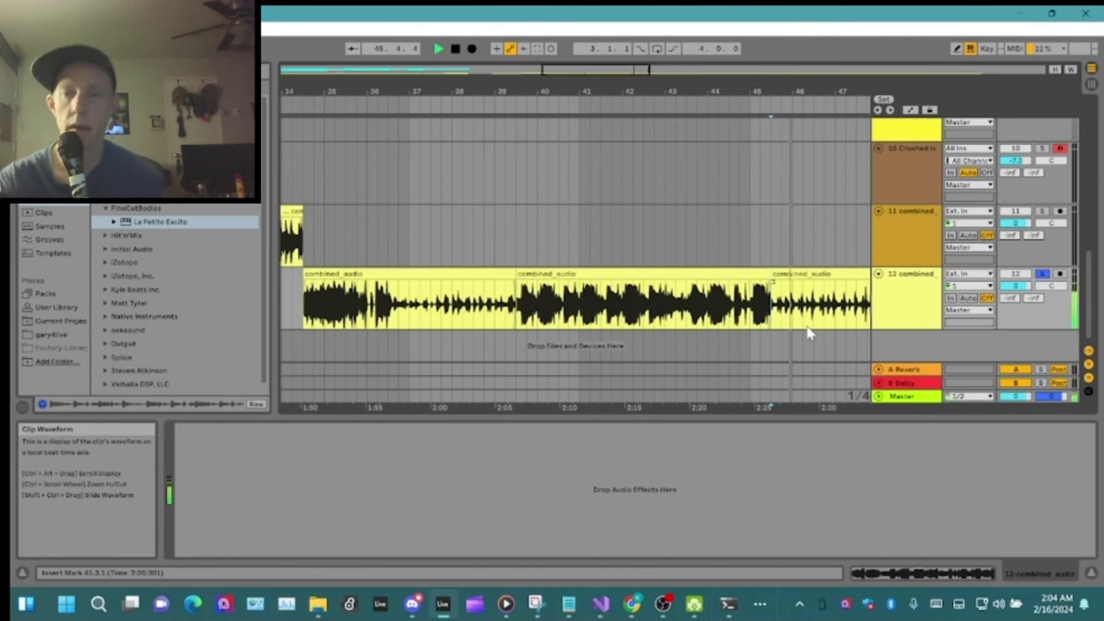
# Audition further along the clip, split it at bar 78 and 81.2.1, and move the segment between the cuts straight up to track 11.
pyautogui.moveTo(571, 69); pyautogui.dragTo(628, 77)
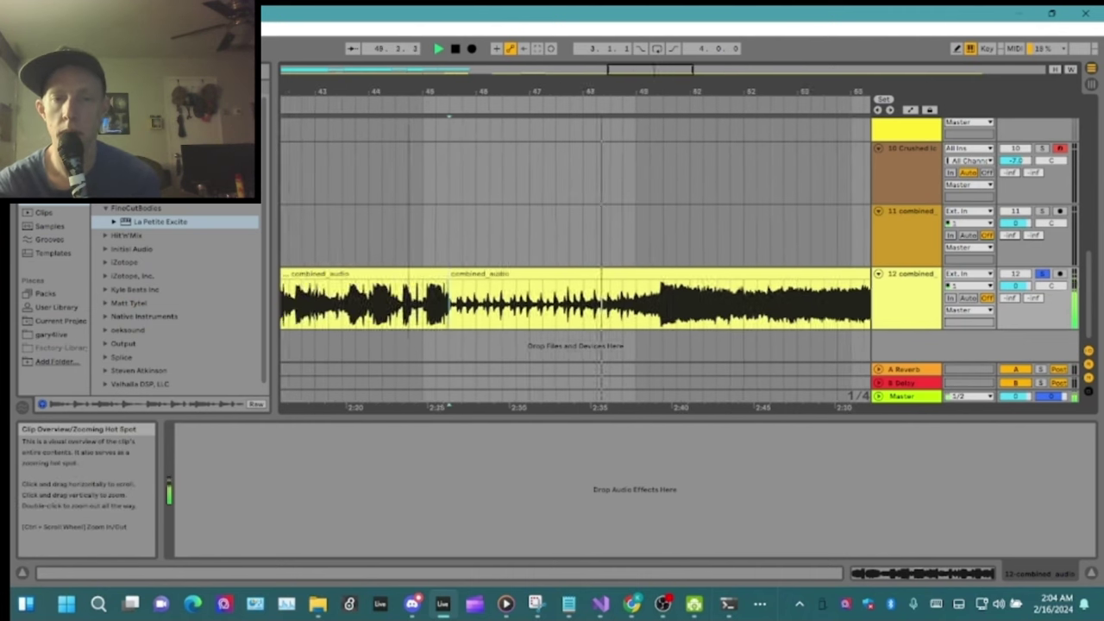
pyautogui.moveTo(650, 72); pyautogui.dragTo(727, 69)
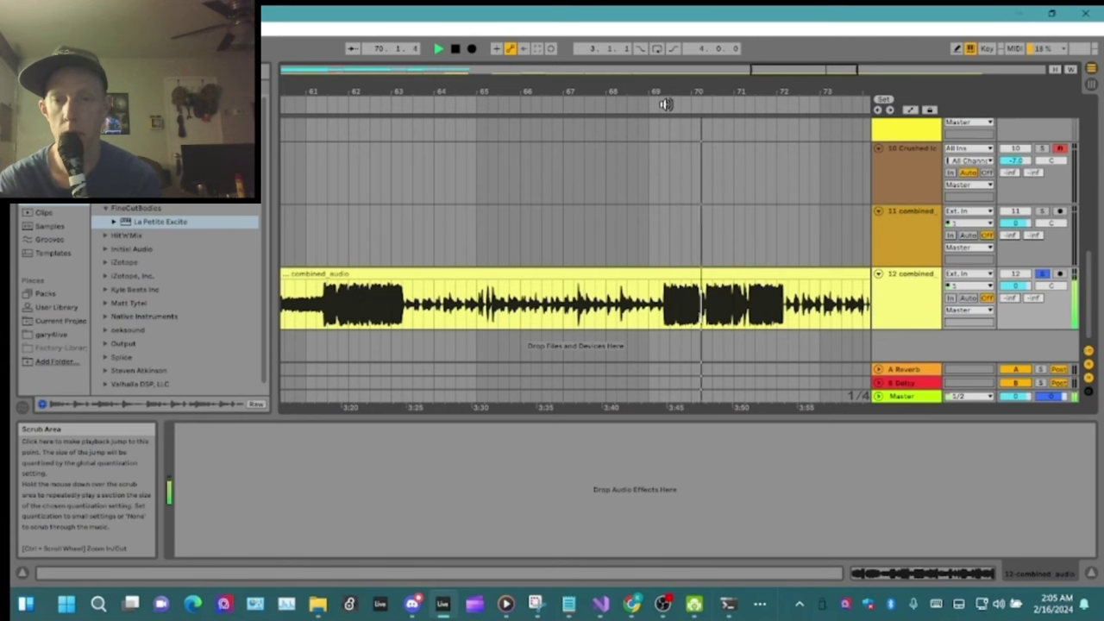
pyautogui.moveTo(809, 69); pyautogui.dragTo(878, 67)
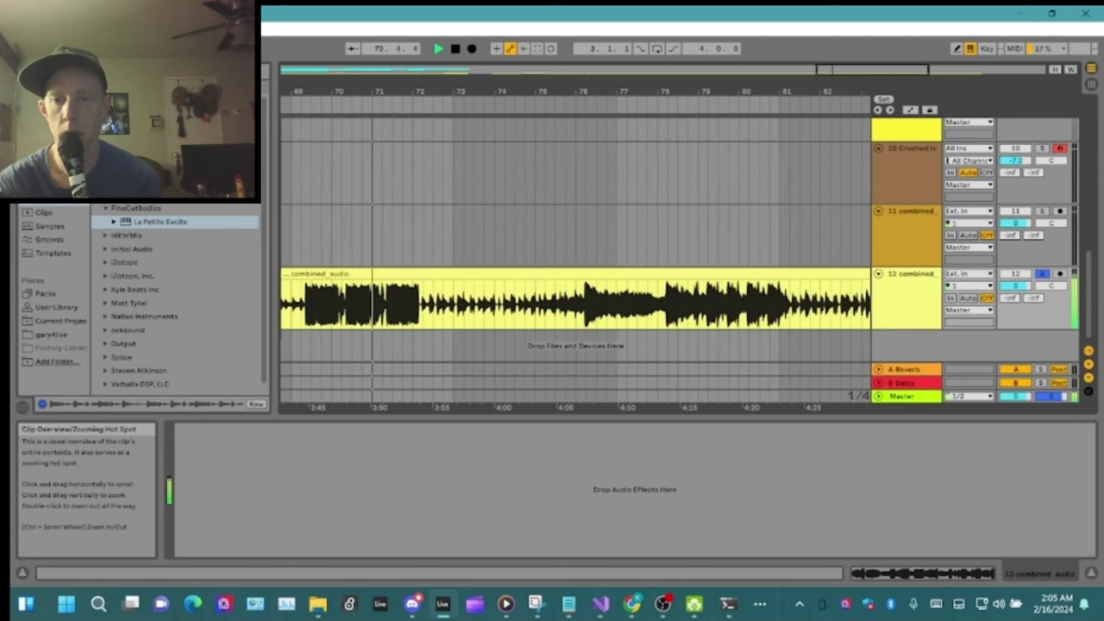
pyautogui.click(661, 102)
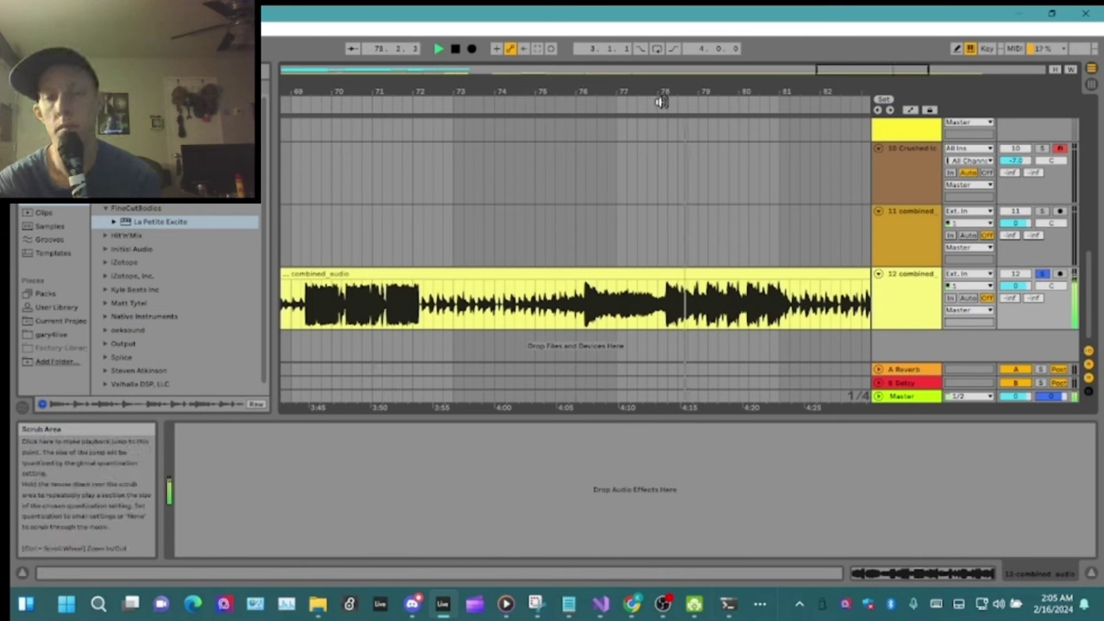
pyautogui.click(663, 309)
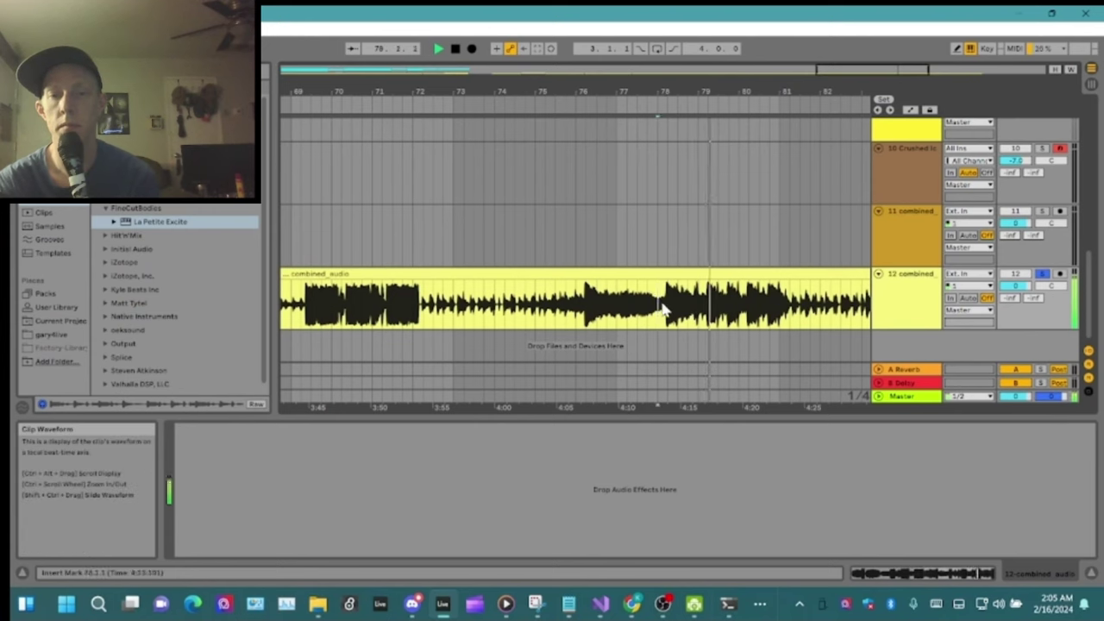
pyautogui.hotkey('ctrl', 'e')
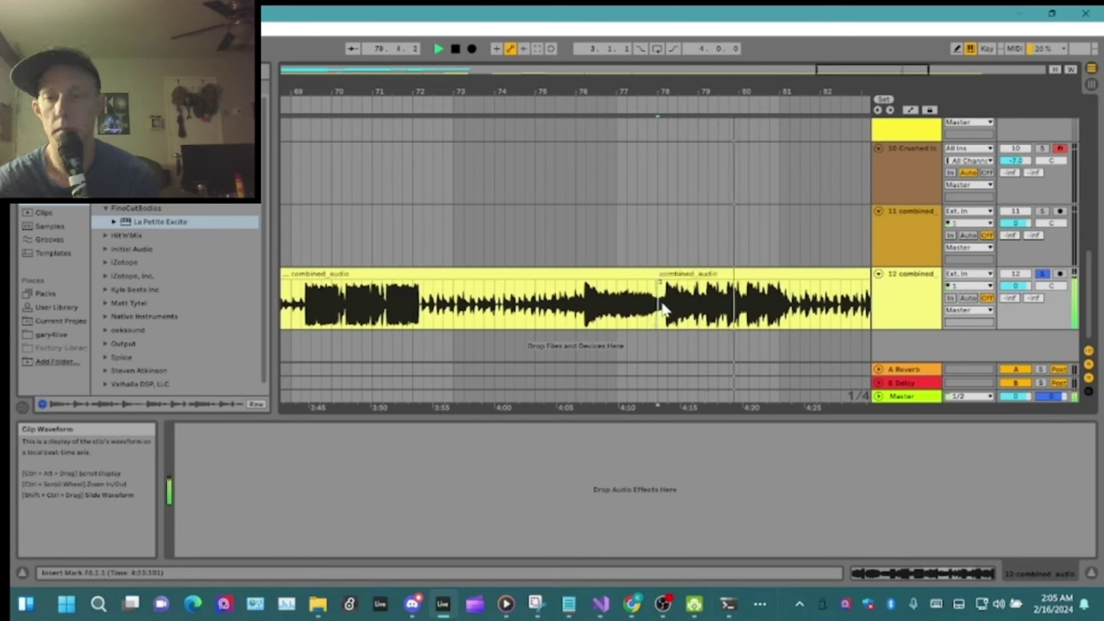
pyautogui.click(794, 314)
pyautogui.hotkey('ctrl', 'e')
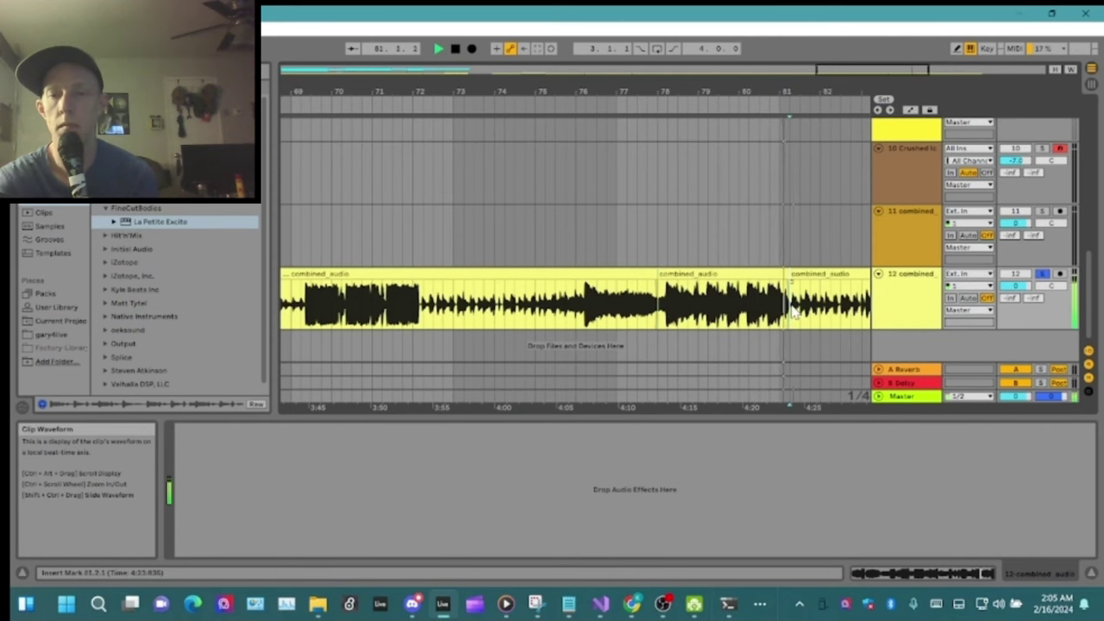
pyautogui.moveTo(724, 274); pyautogui.dragTo(725, 211)
# Split the combined_audio clip at bar 88 and move its final segment to an earlier position on track 11.
pyautogui.click(732, 324)
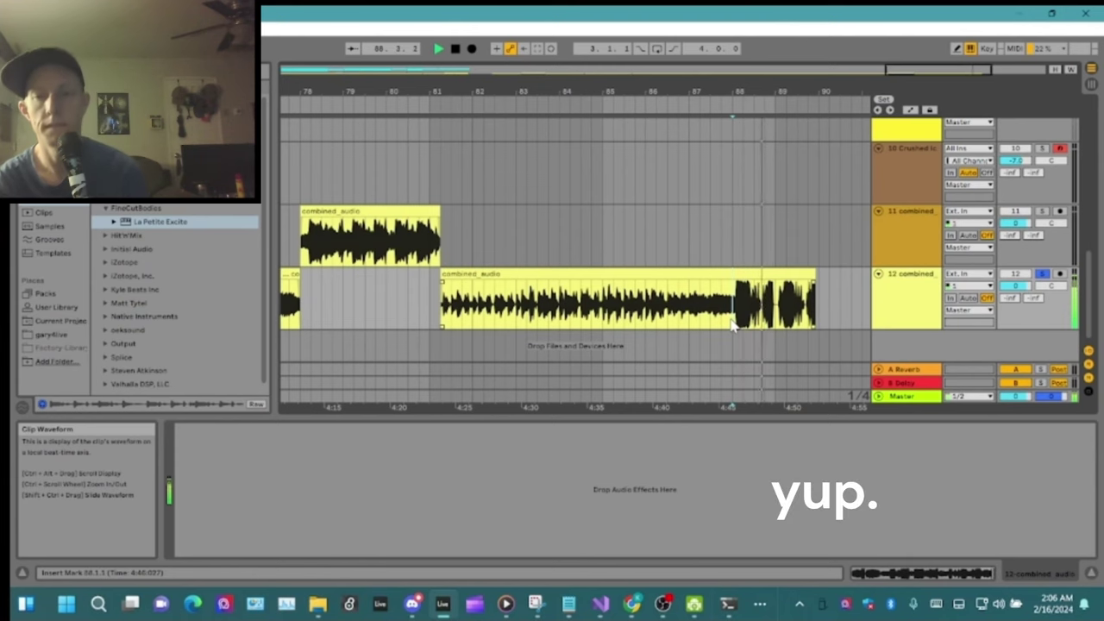
pyautogui.hotkey('ctrl', 'e')
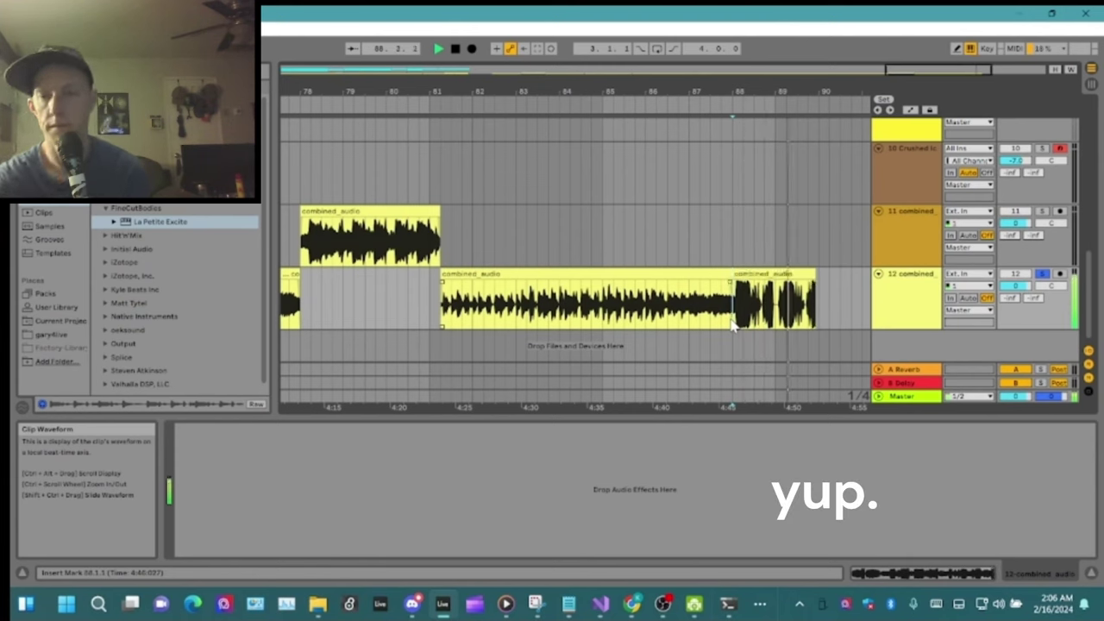
pyautogui.moveTo(747, 309); pyautogui.dragTo(282, 244)
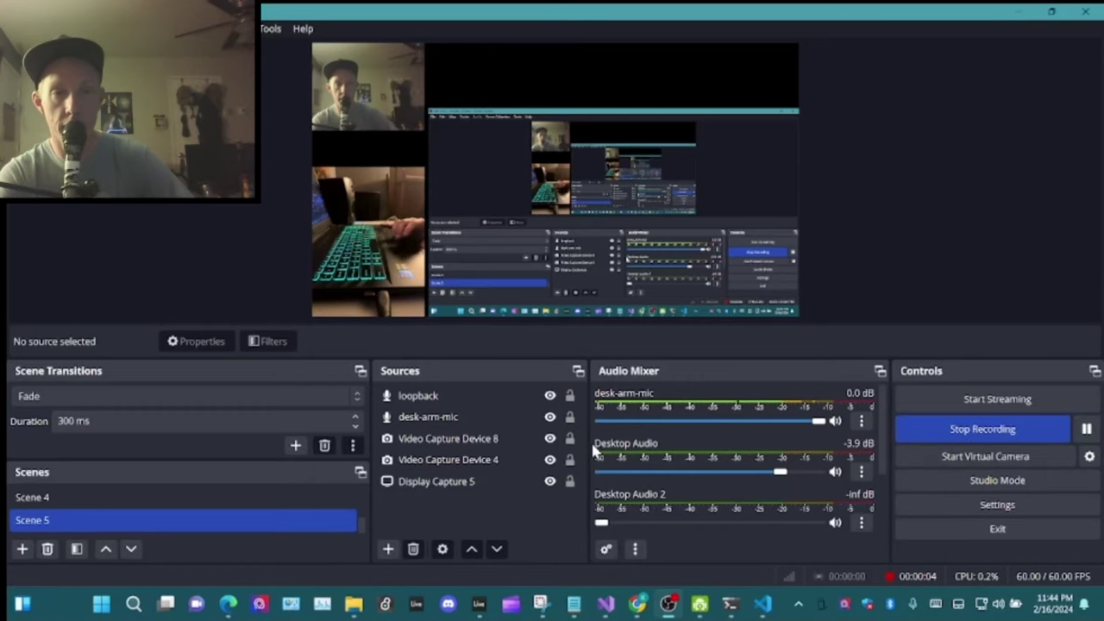
# Switch to Ableton Live and split the combined_audio_2024_captains_chair_14 clip on track 12 at bars 16 and 18.
pyautogui.click(479, 604)
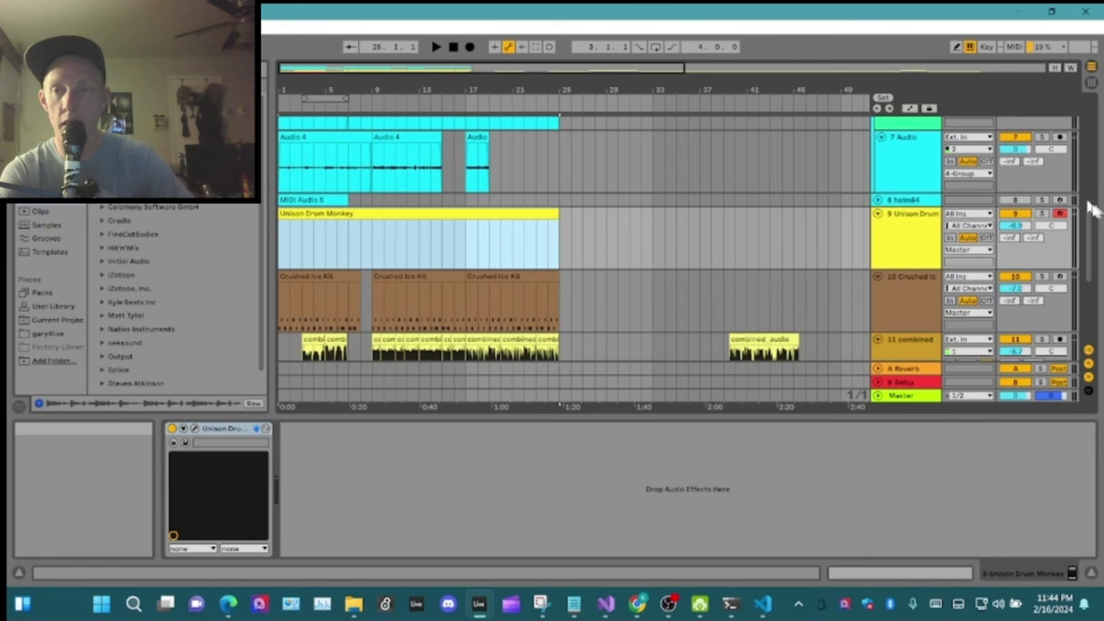
pyautogui.moveTo(1088, 221); pyautogui.dragTo(1068, 326)
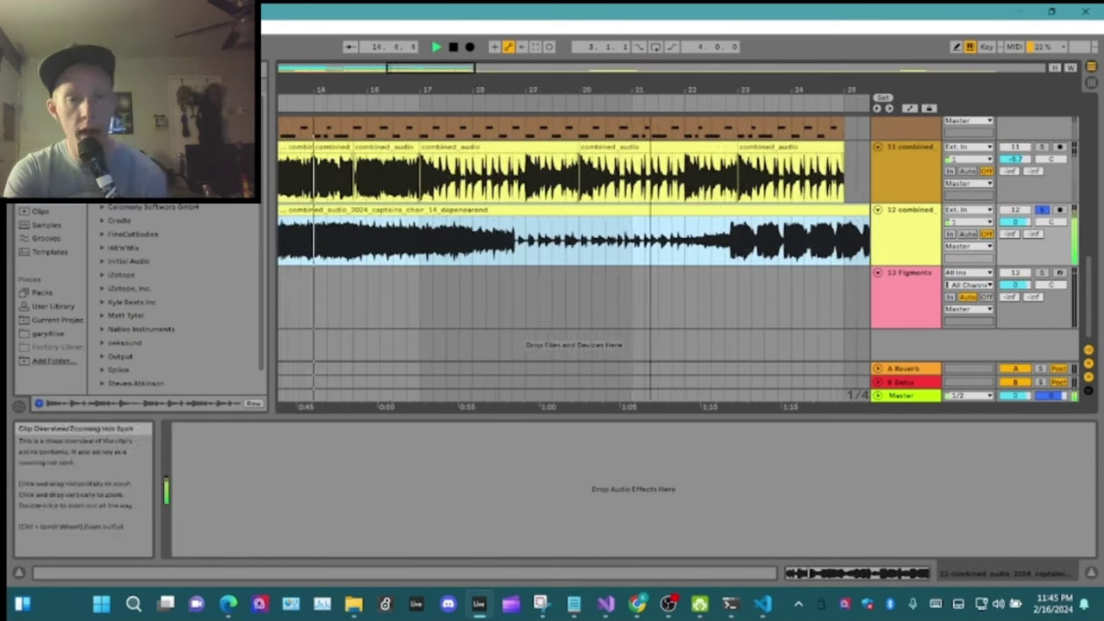
pyautogui.click(414, 249)
pyautogui.hotkey('ctrl', 'e')
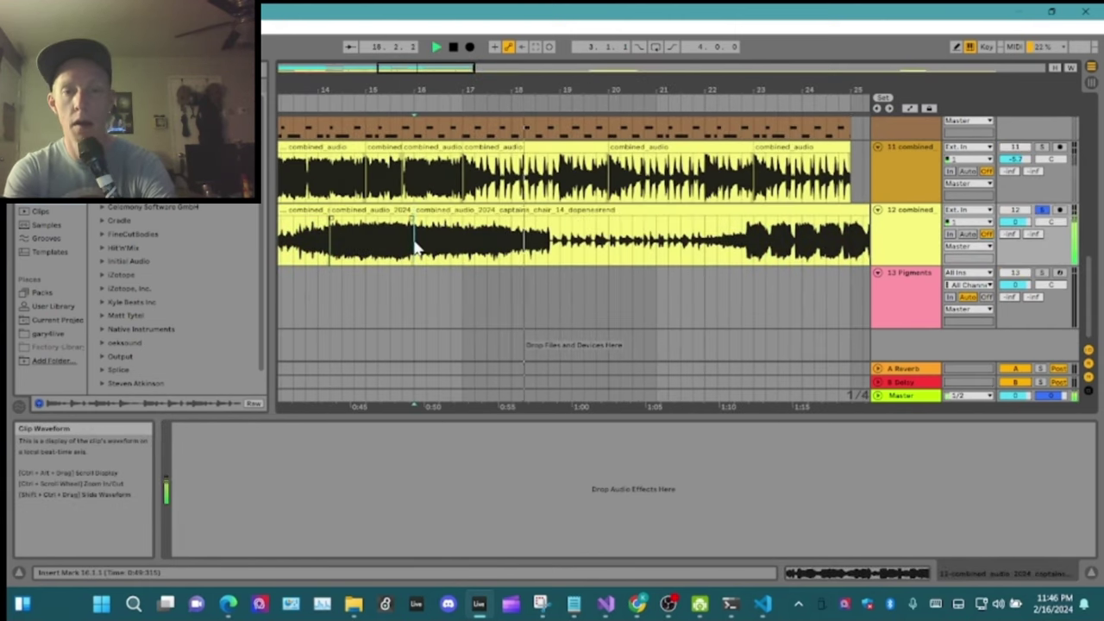
pyautogui.click(513, 249)
pyautogui.hotkey('ctrl', 'e')
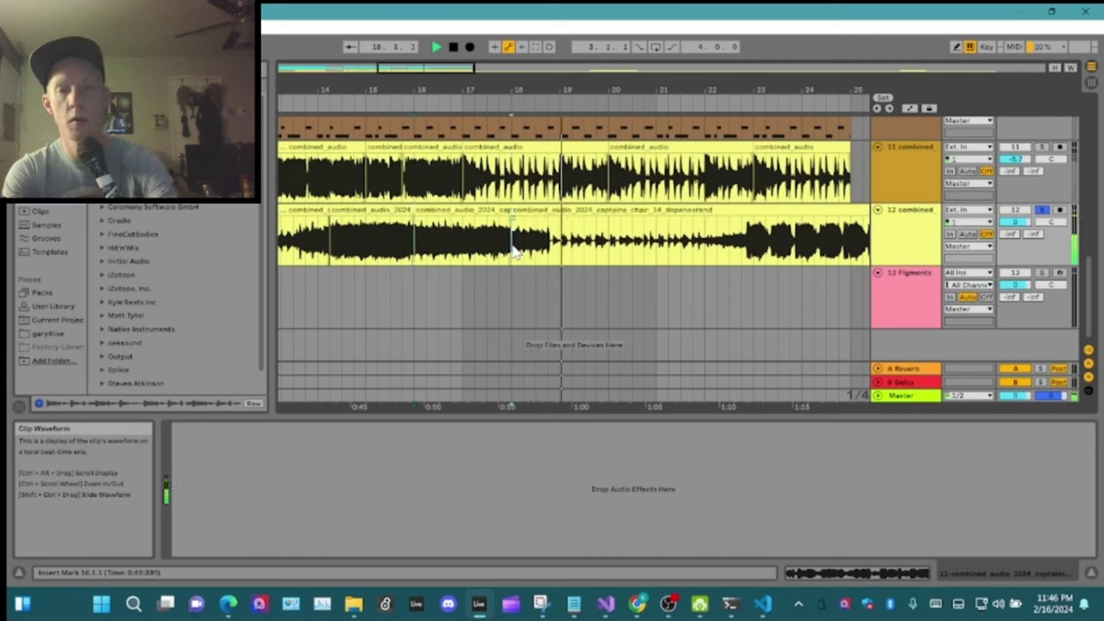
# Split the captains_chair_14 clip on track 12 at 18.4.1 and insert a new audio track below track 11.
pyautogui.click(548, 252)
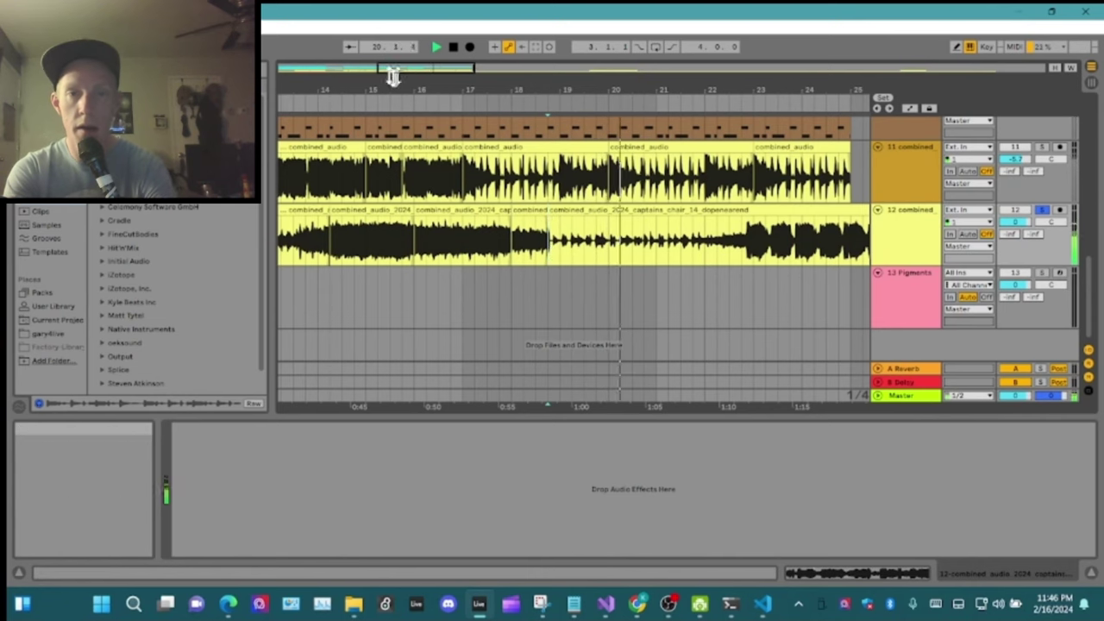
pyautogui.rightClick(914, 191)
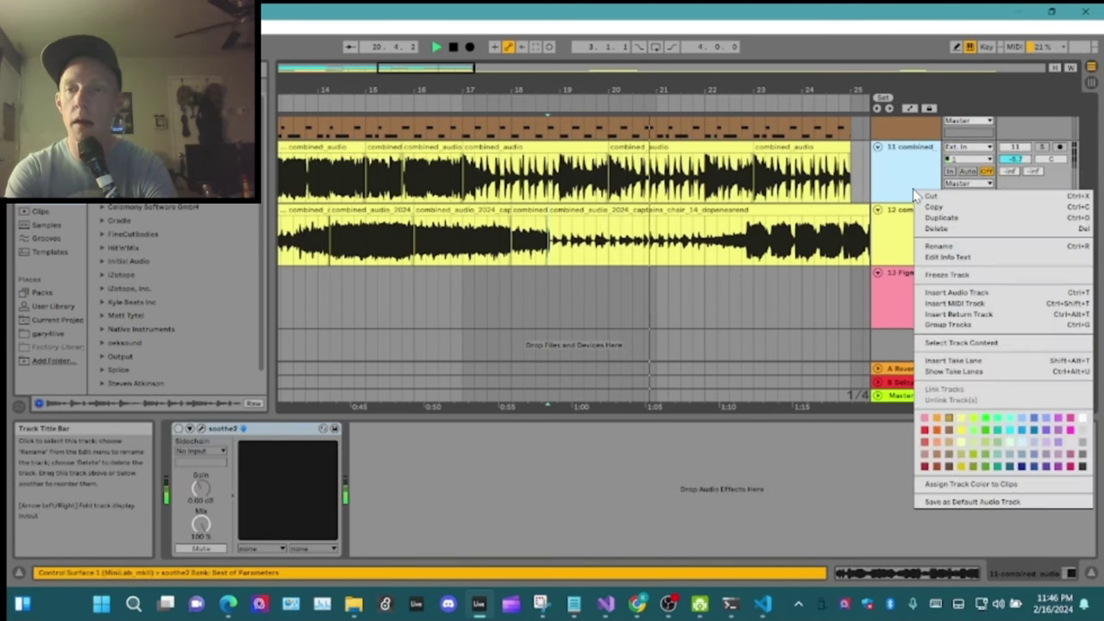
pyautogui.click(949, 293)
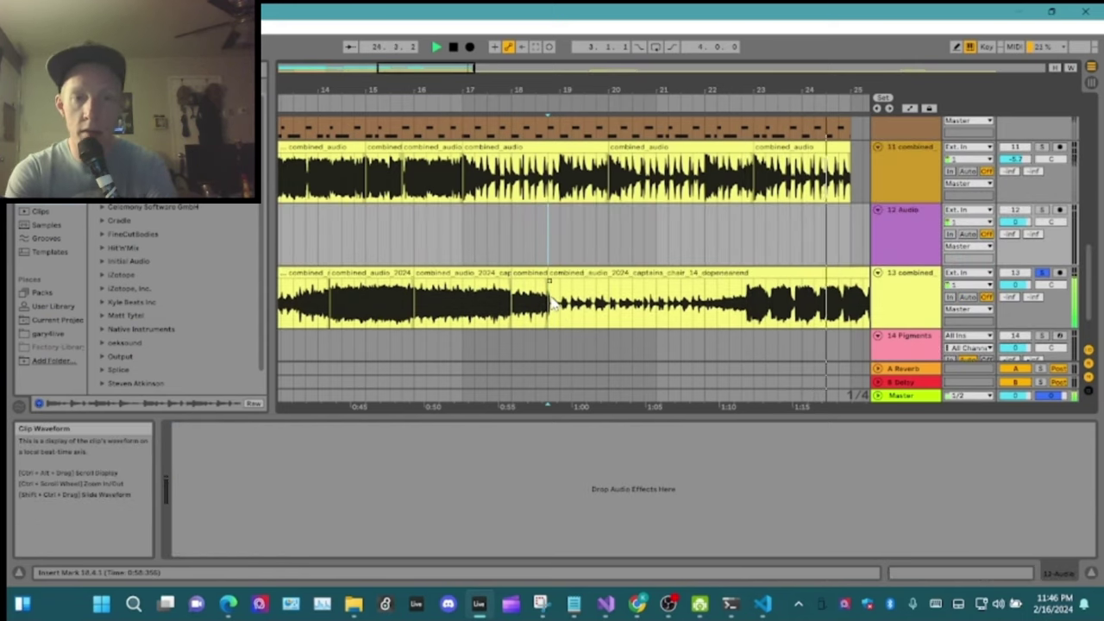
# Move the section of the captains_chair_14 clip that starts at 18.4.1 off track 13 to the start of track 12.
pyautogui.moveTo(426, 68)
pyautogui.mouseDown()
pyautogui.moveTo(462, 60)
pyautogui.moveTo(434, 70)
pyautogui.mouseUp()
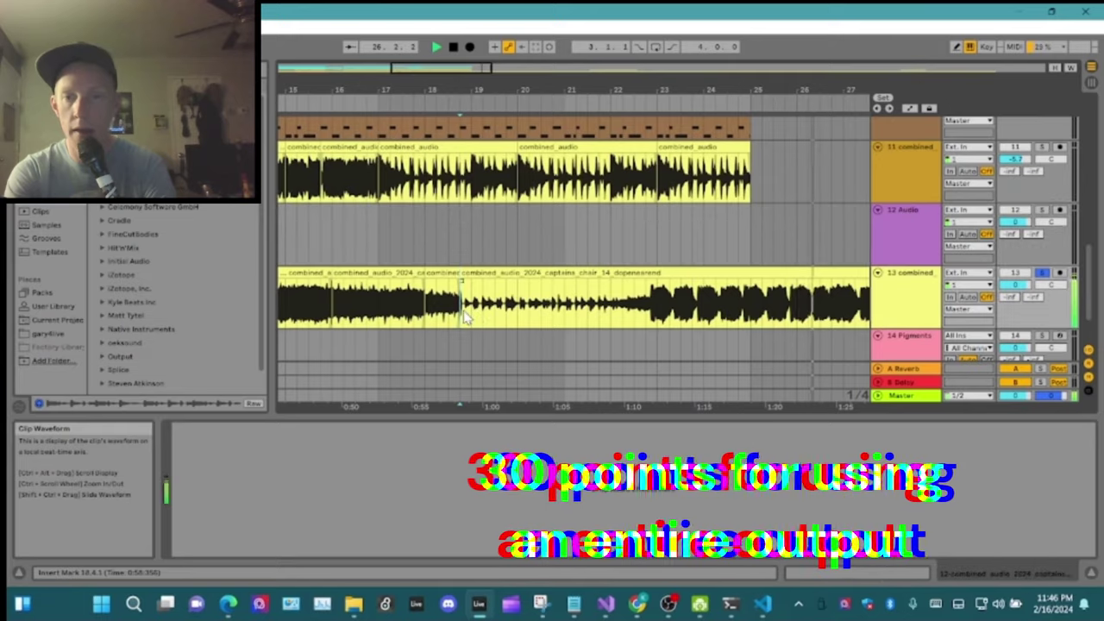
pyautogui.moveTo(464, 311); pyautogui.dragTo(765, 318)
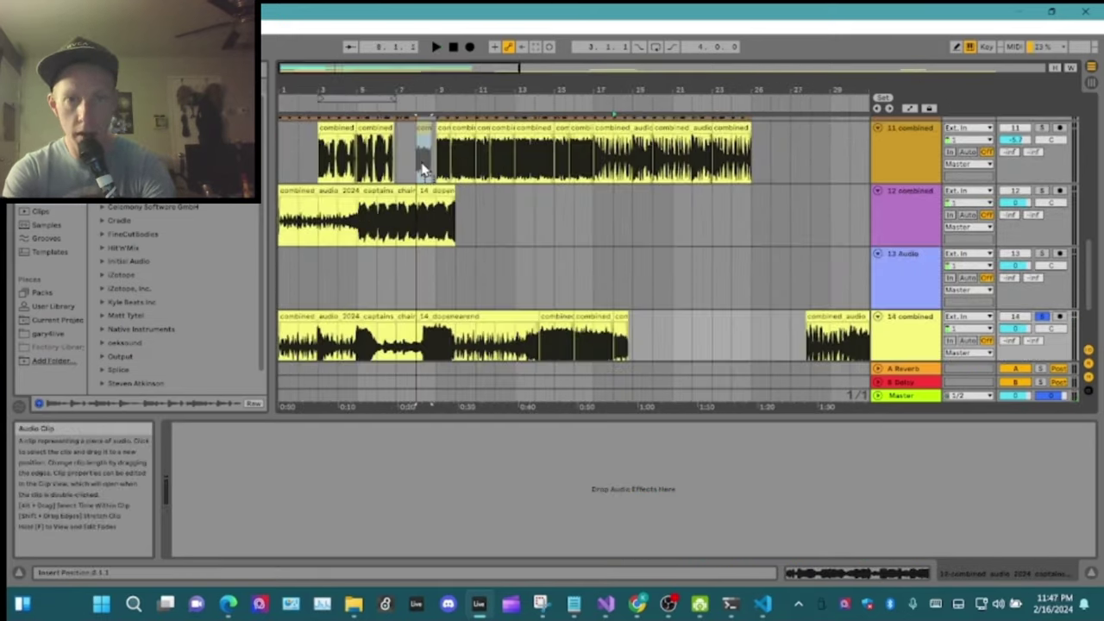
# Select the short clip at bar 8 on track 11, play from there, and take track 14 out of solo.
pyautogui.click(421, 155)
pyautogui.click(404, 107)
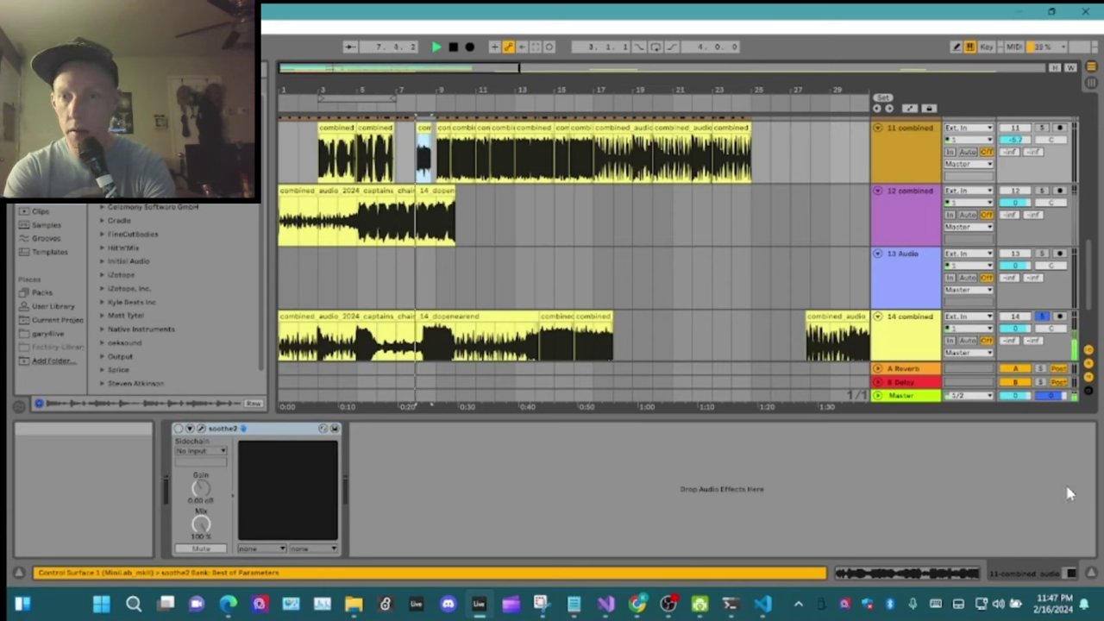
pyautogui.click(1042, 317)
# Examine the waveform of the short track 11 clip up close and return to the track's device chain.
pyautogui.moveTo(1089, 298); pyautogui.dragTo(1089, 271)
pyautogui.moveTo(396, 258); pyautogui.dragTo(319, 259)
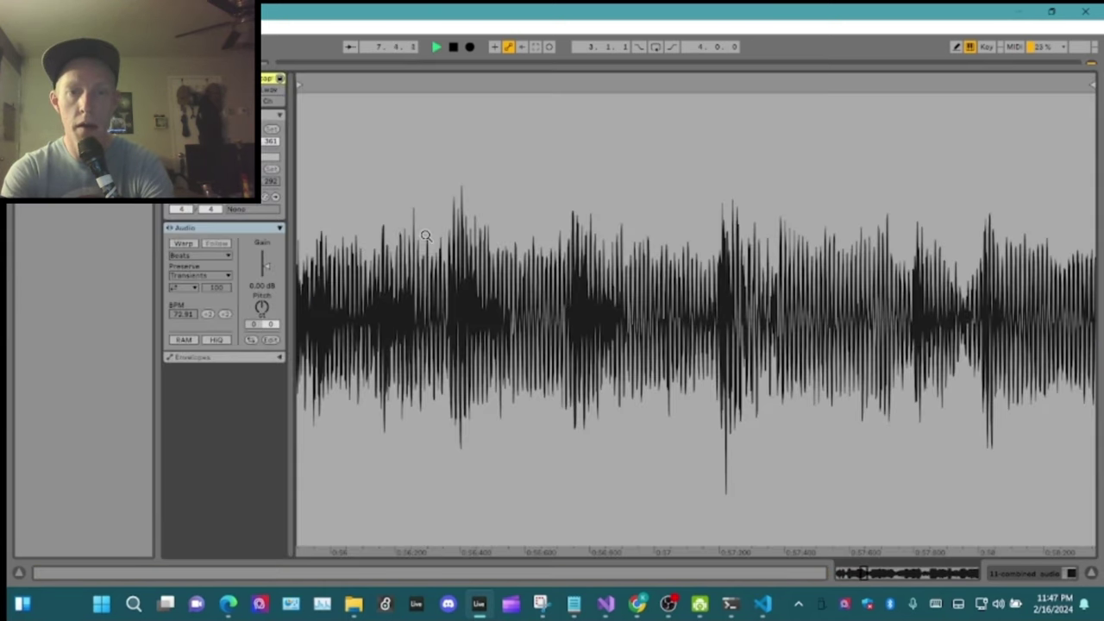
pyautogui.doubleClick(421, 238)
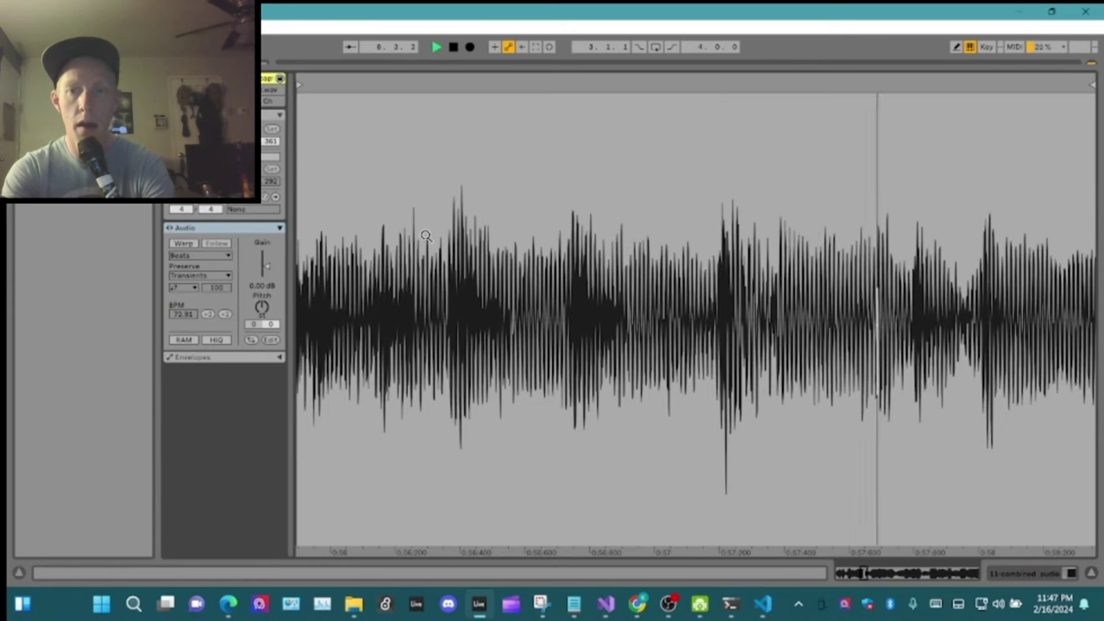
pyautogui.click(1049, 571)
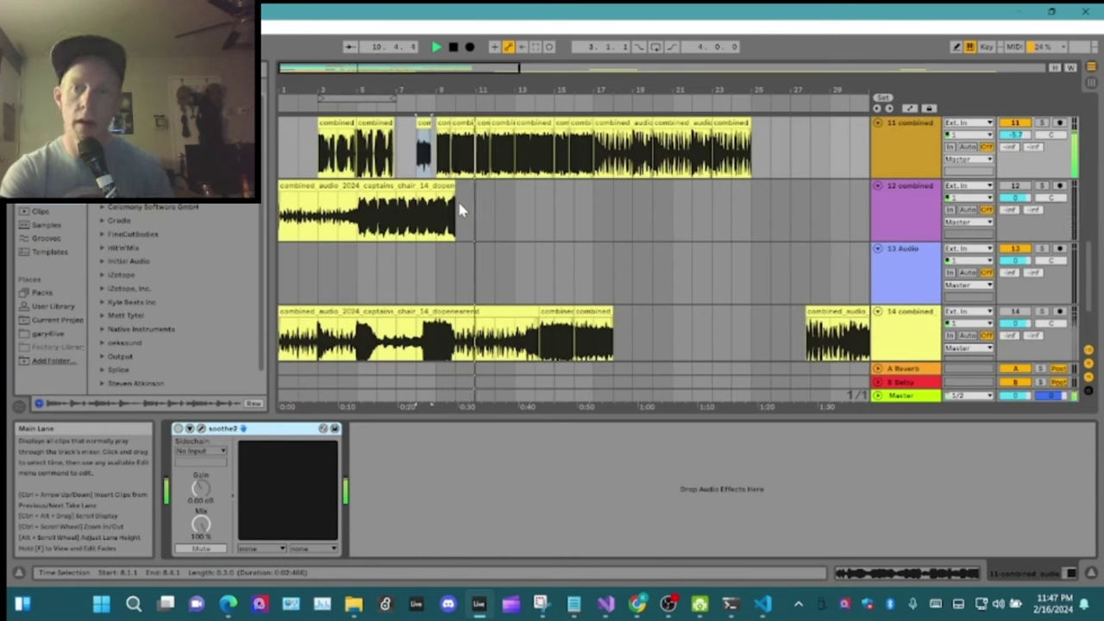
# Insert a new MIDI track below track 11 and solo track 11.
pyautogui.click(1041, 124)
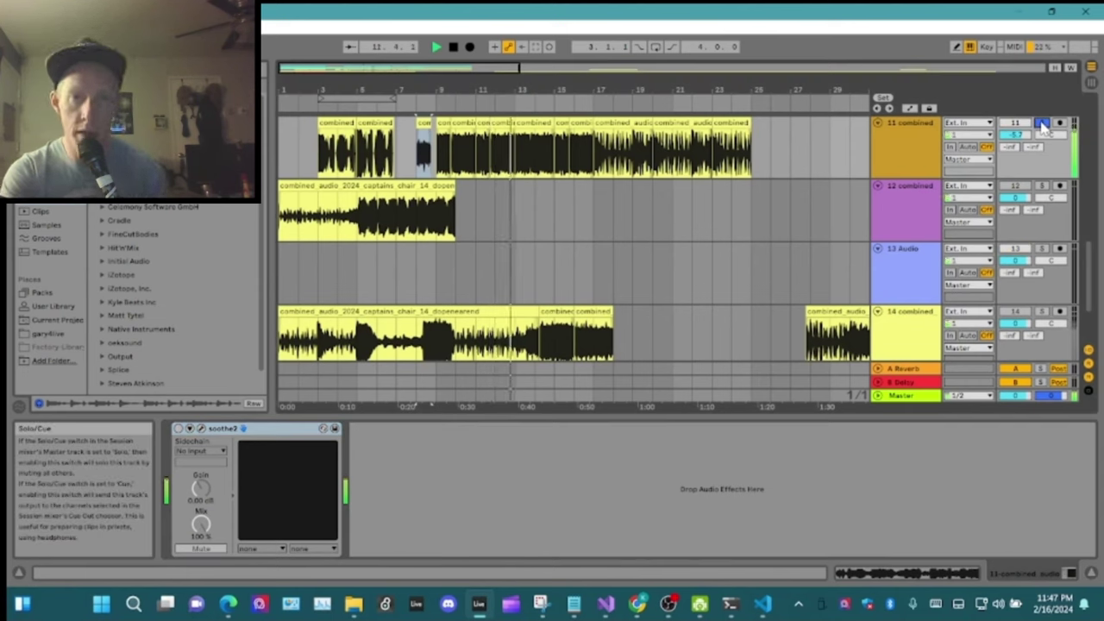
pyautogui.moveTo(498, 79); pyautogui.dragTo(498, 72)
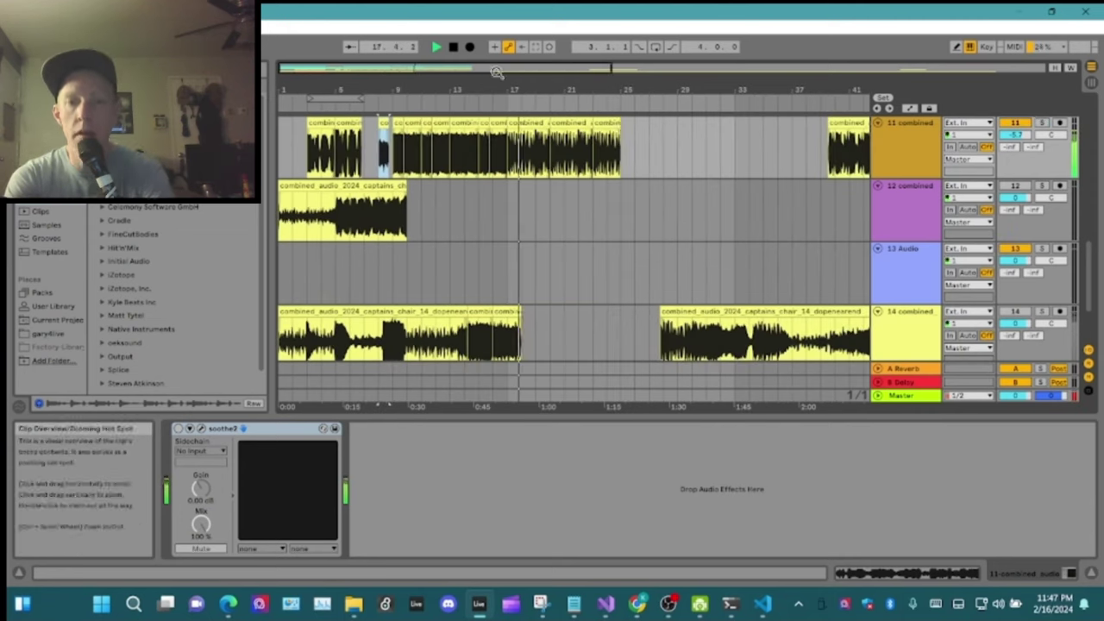
pyautogui.rightClick(905, 166)
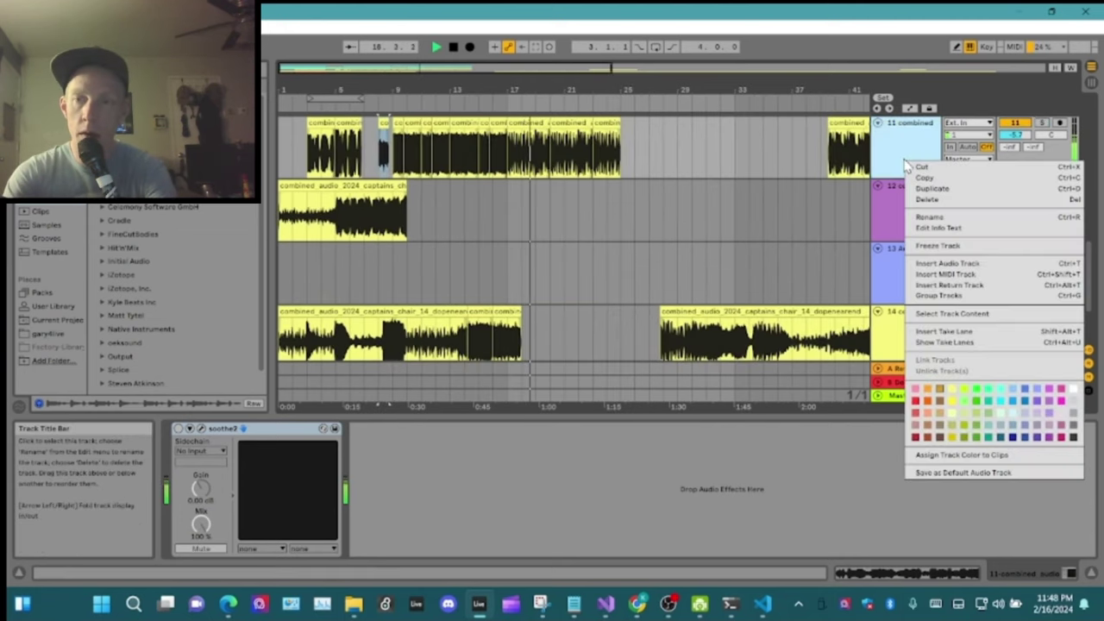
pyautogui.click(967, 275)
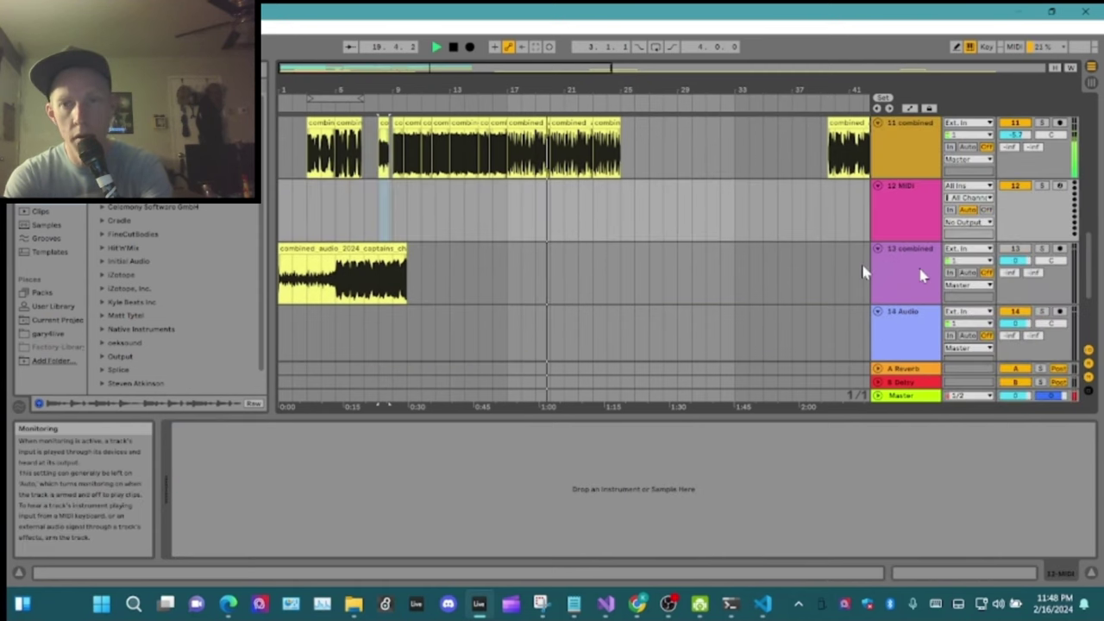
pyautogui.click(1043, 124)
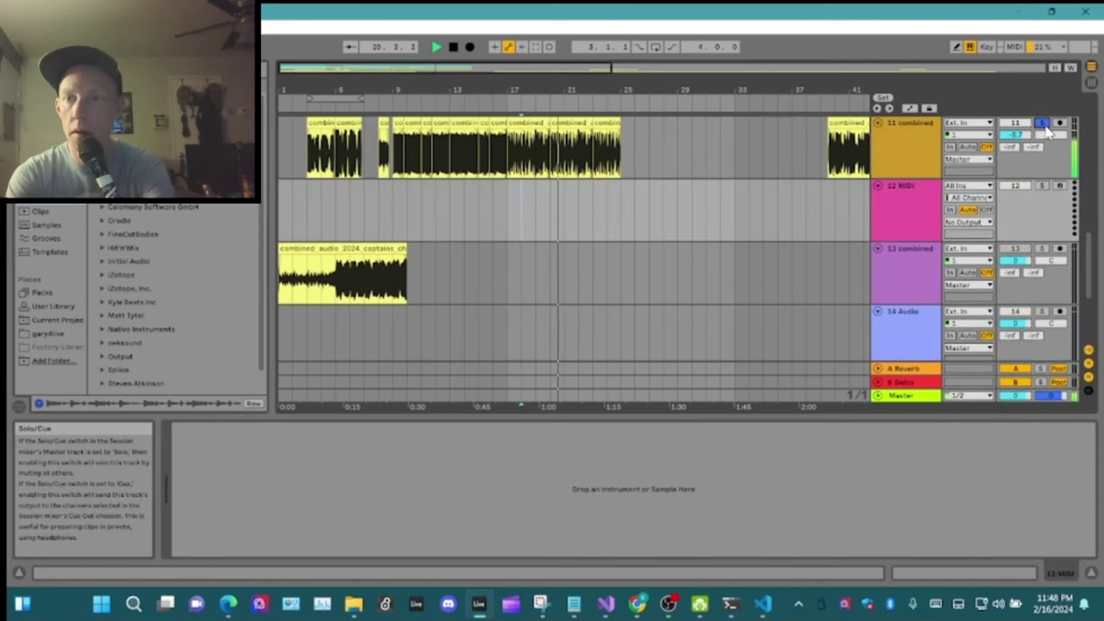
# Stop playback and start arrangement recording for the armed helm64 track.
pyautogui.click(453, 47)
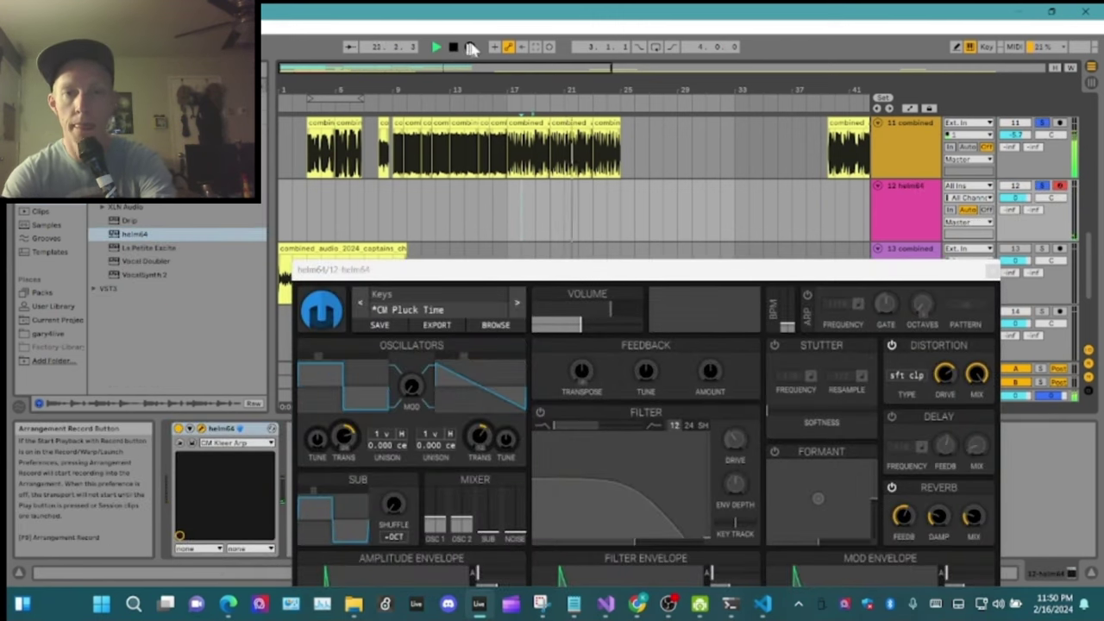
pyautogui.click(471, 47)
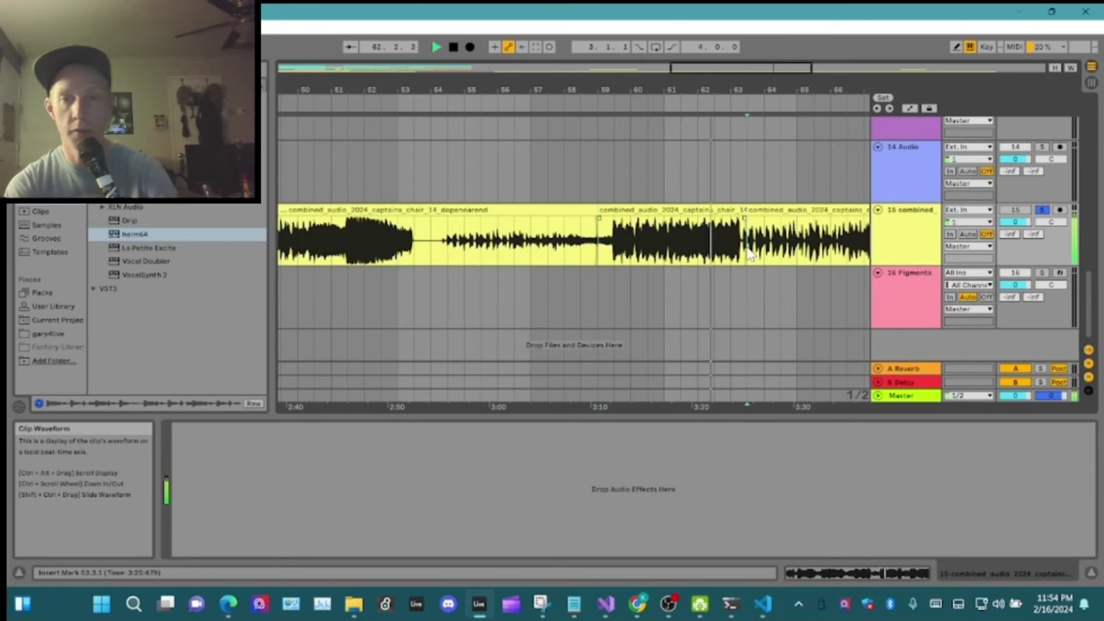
# Audition the track 15 clip further along and place the insert marker around bar 78.
pyautogui.moveTo(702, 68); pyautogui.dragTo(770, 68)
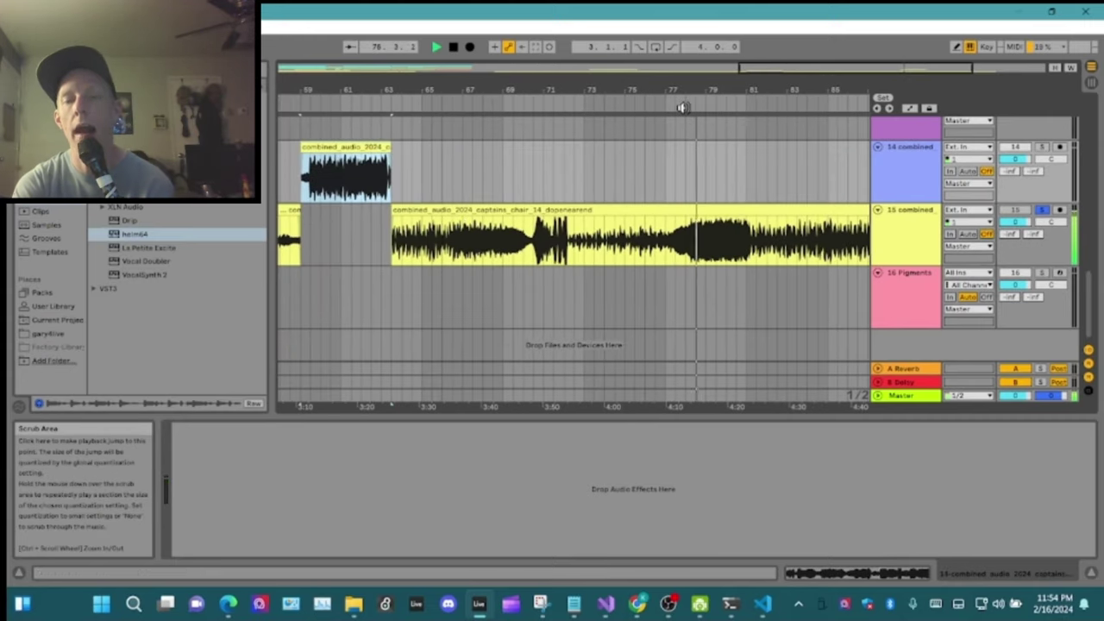
pyautogui.click(685, 245)
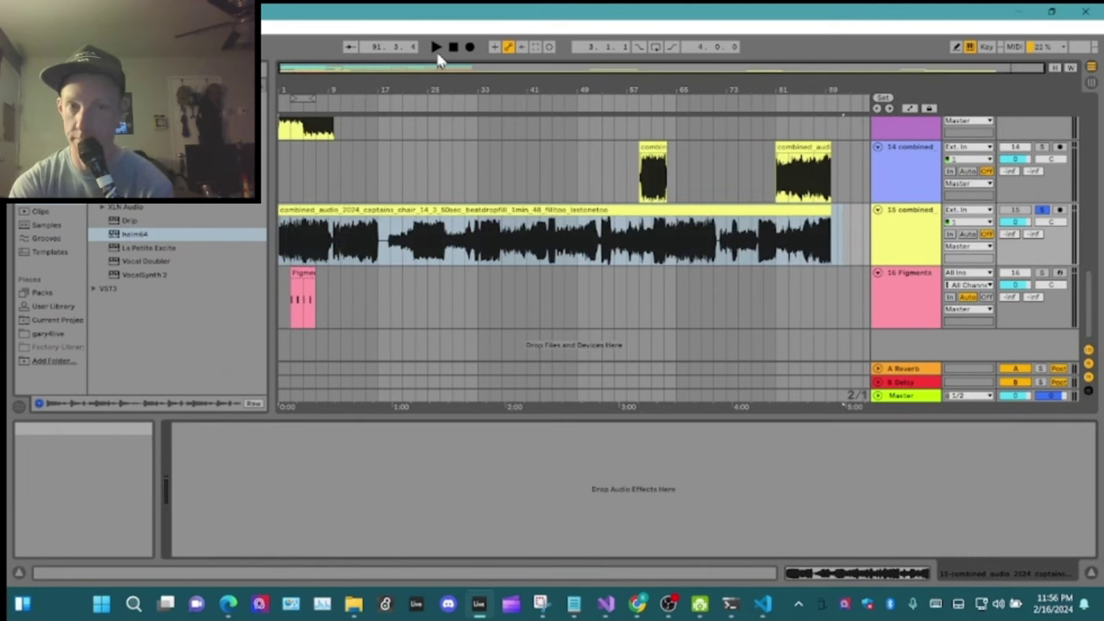
# Play the new output on track 15, split it at bars 15 and 17, and move the segment between the cuts up to track 14.
pyautogui.click(436, 48)
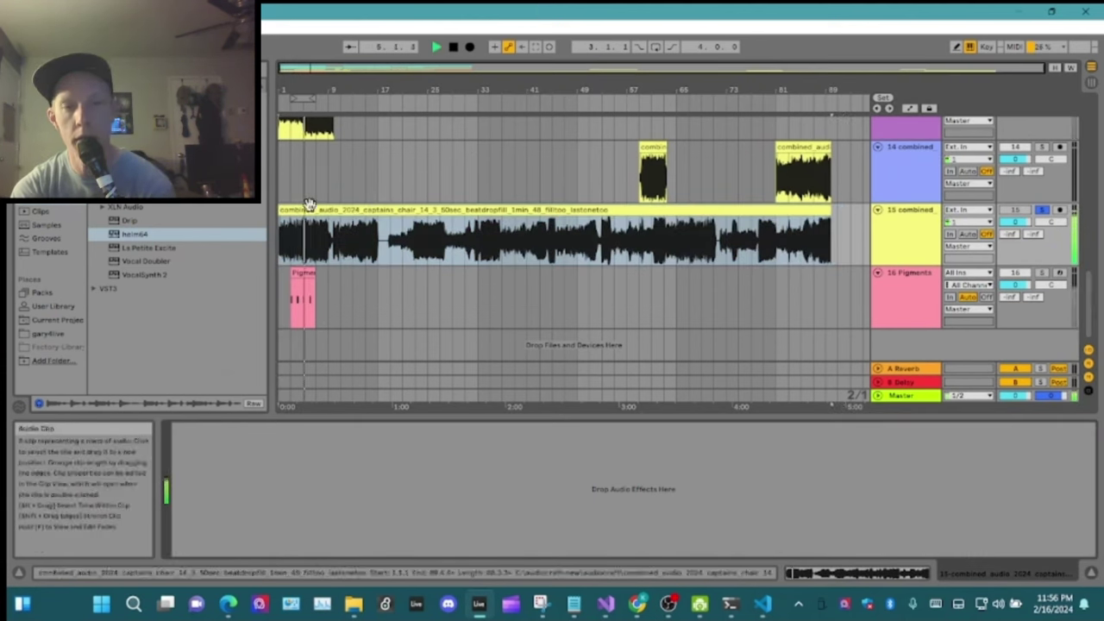
pyautogui.click(328, 248)
pyautogui.scroll(3, 332, 255)
pyautogui.click(447, 260)
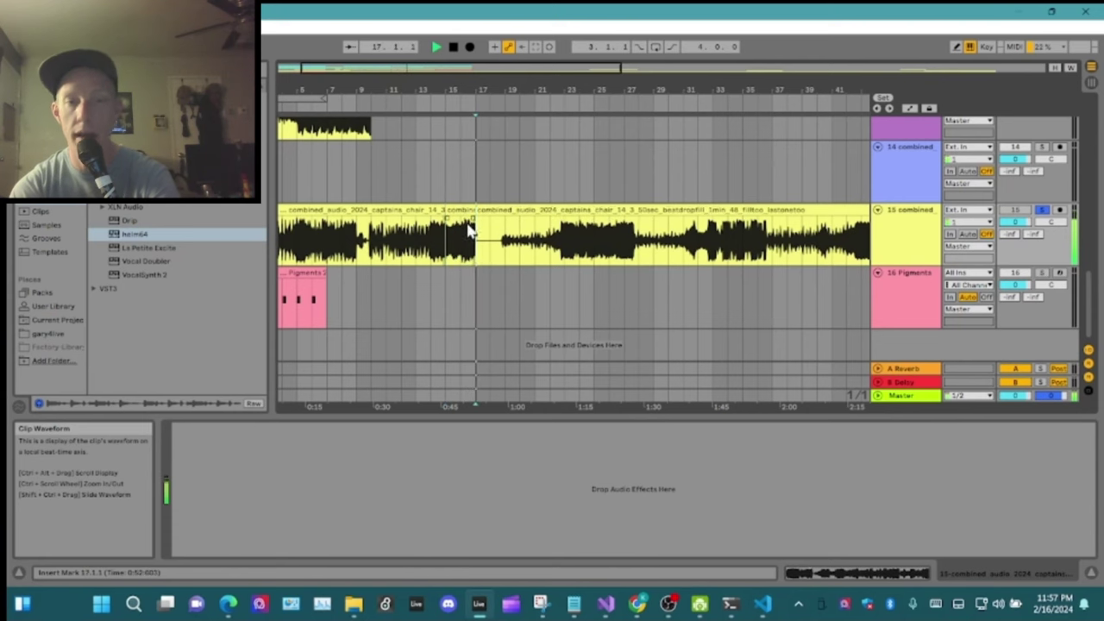
pyautogui.moveTo(466, 223); pyautogui.dragTo(465, 162)
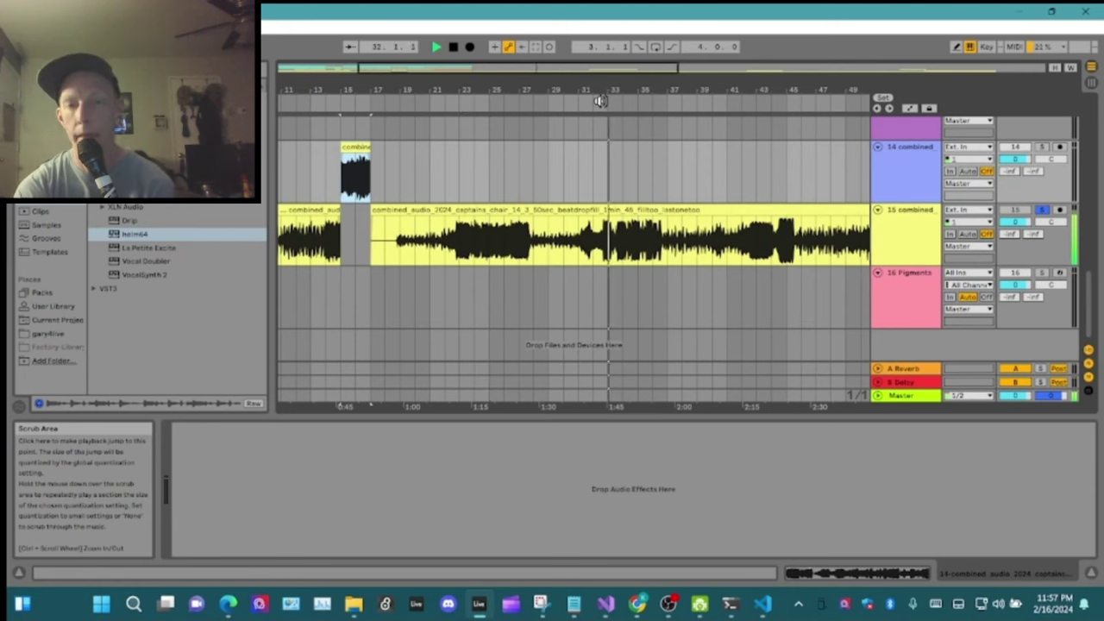
# Split the track 15 clip at bars 32 and 37 and move the segment between the cuts to an earlier position on track 14.
pyautogui.click(595, 246)
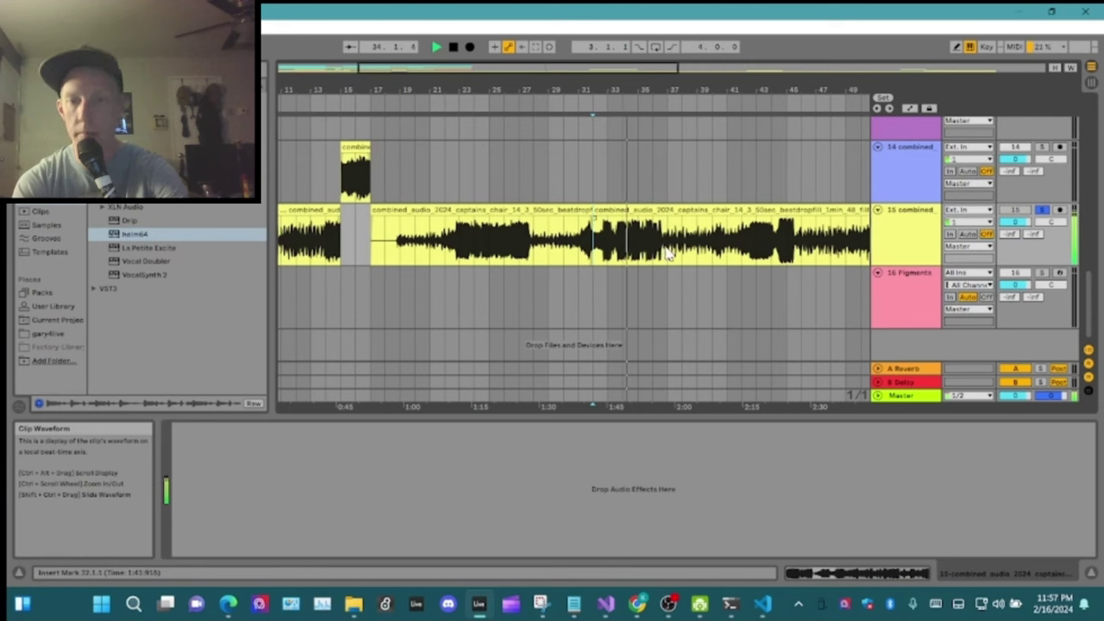
pyautogui.click(639, 233)
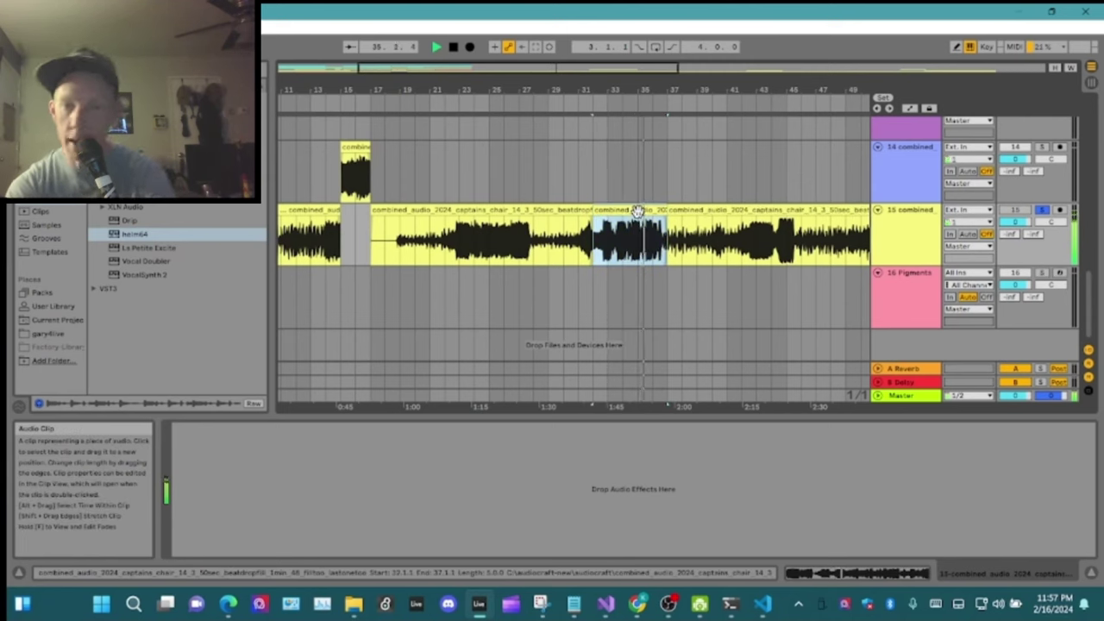
pyautogui.moveTo(636, 212); pyautogui.dragTo(447, 149)
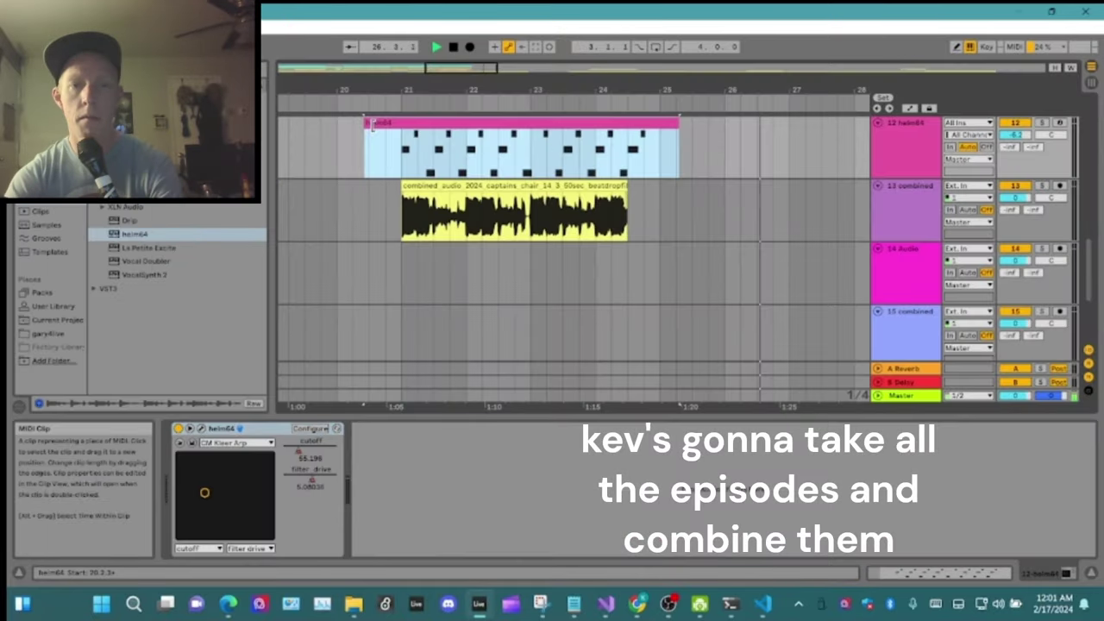
pyautogui.rightClick(532, 121)
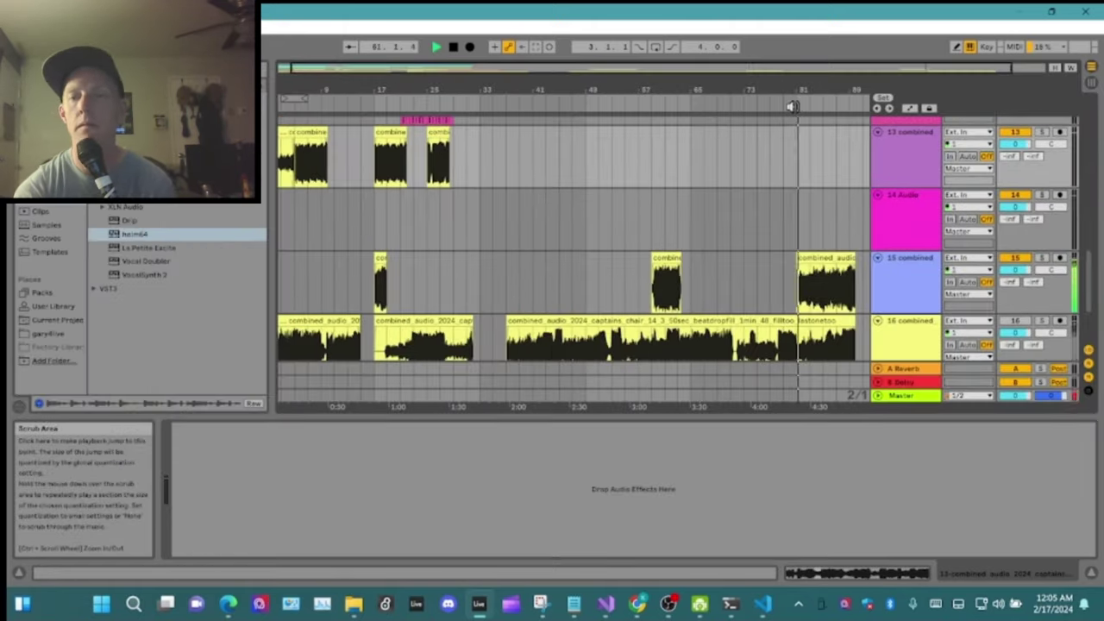
pyautogui.scroll(2, 792, 106)
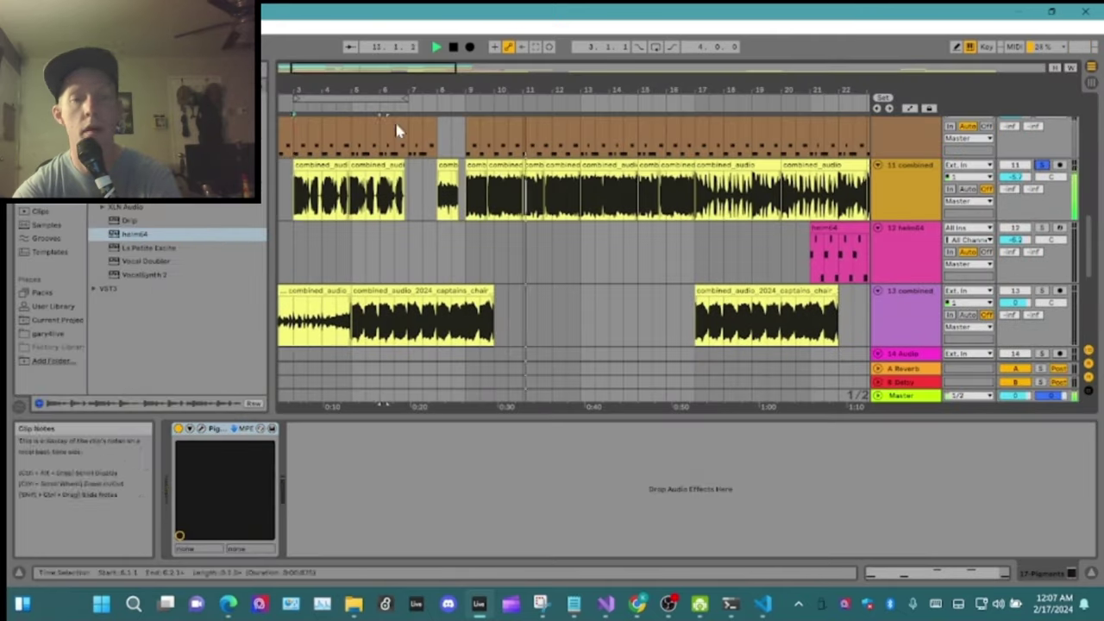
# Open the track 11 clip at bar 5 for waveform editing and pick the transient marker at its bar 2.
pyautogui.click(371, 178)
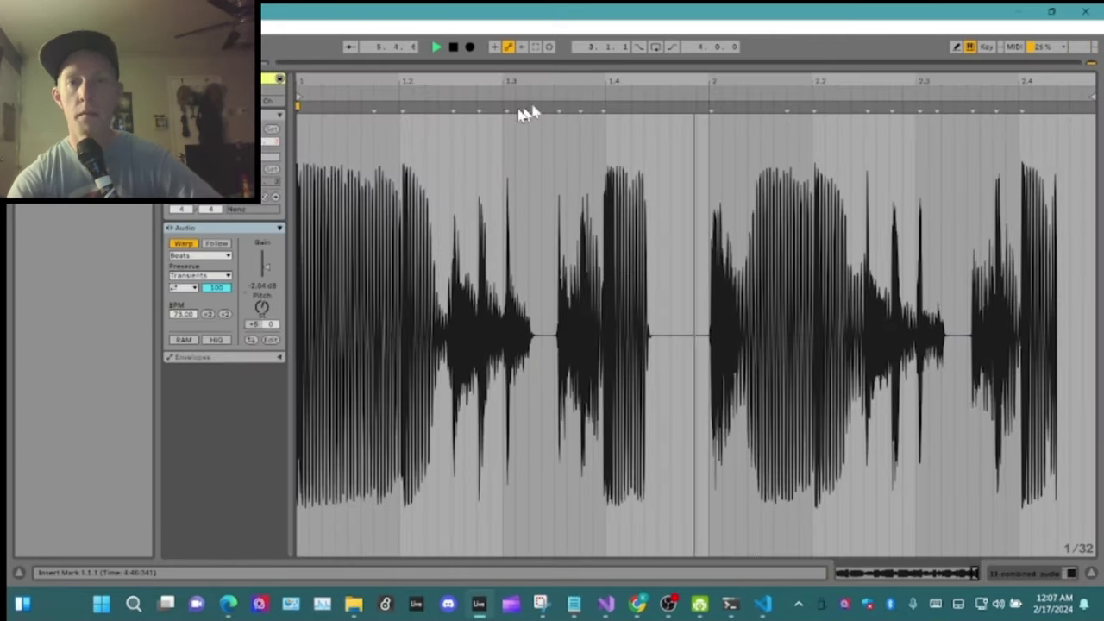
pyautogui.click(709, 108)
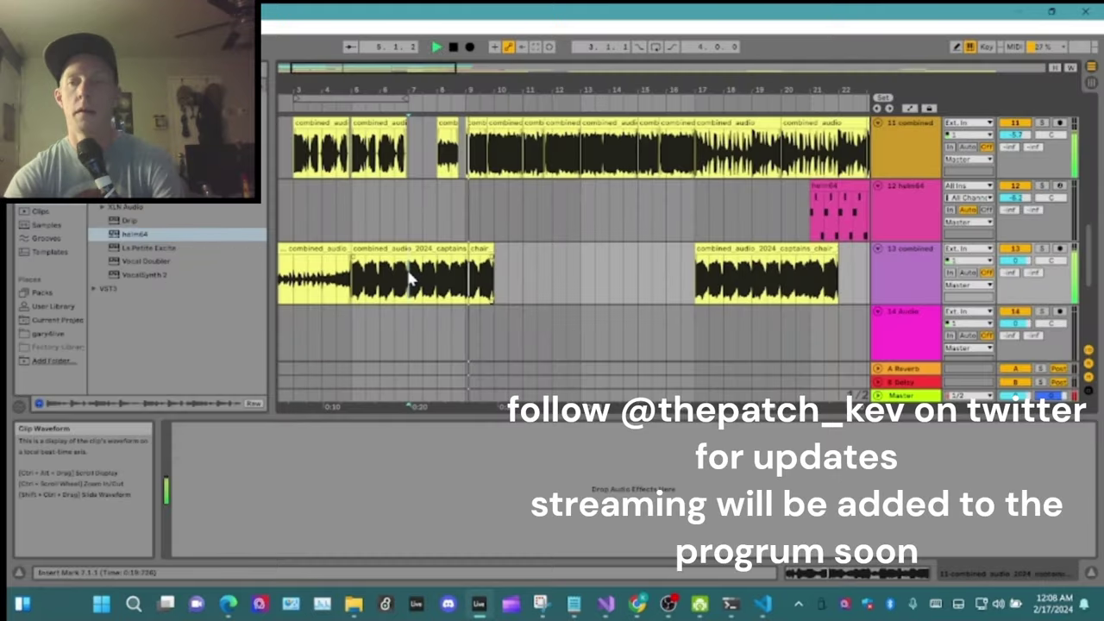
# Shorten the track 13 clip that starts at bar 17 by deleting its part from bar 21 onward.
pyautogui.click(702, 274)
pyautogui.hotkey('ctrl', 'v')
pyautogui.click(826, 251)
pyautogui.press('Delete')
# Select the track 15 clip at bar 17, restart playback to audition the arrangement, and select the helm64 clip at bar 21.
pyautogui.scroll(-3, 802, 254)
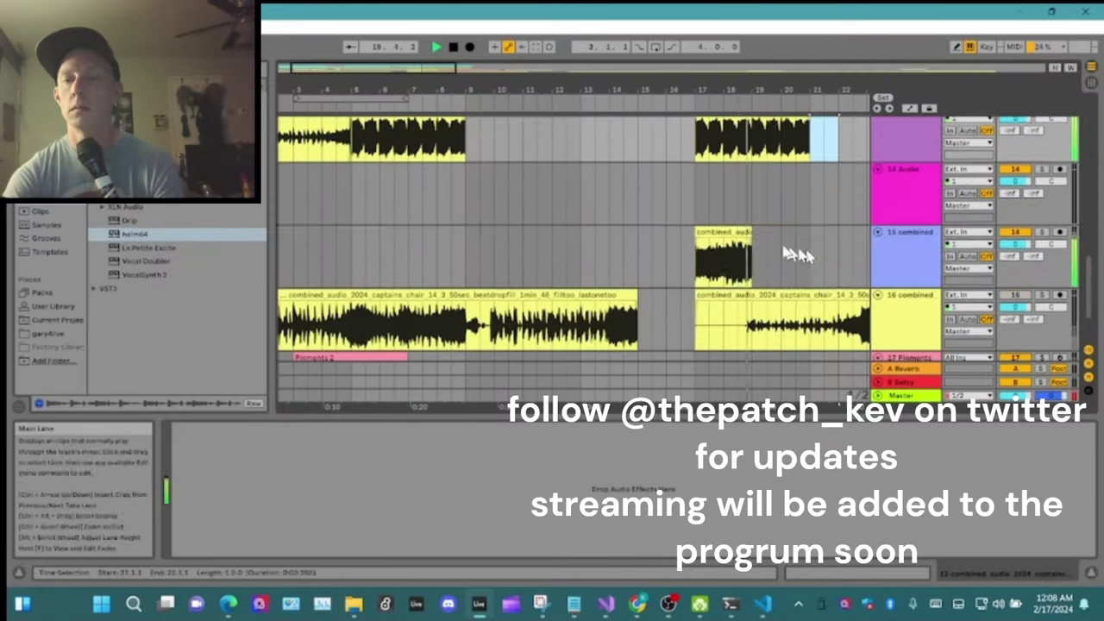
pyautogui.click(705, 232)
pyautogui.press('space')
pyautogui.press('space')
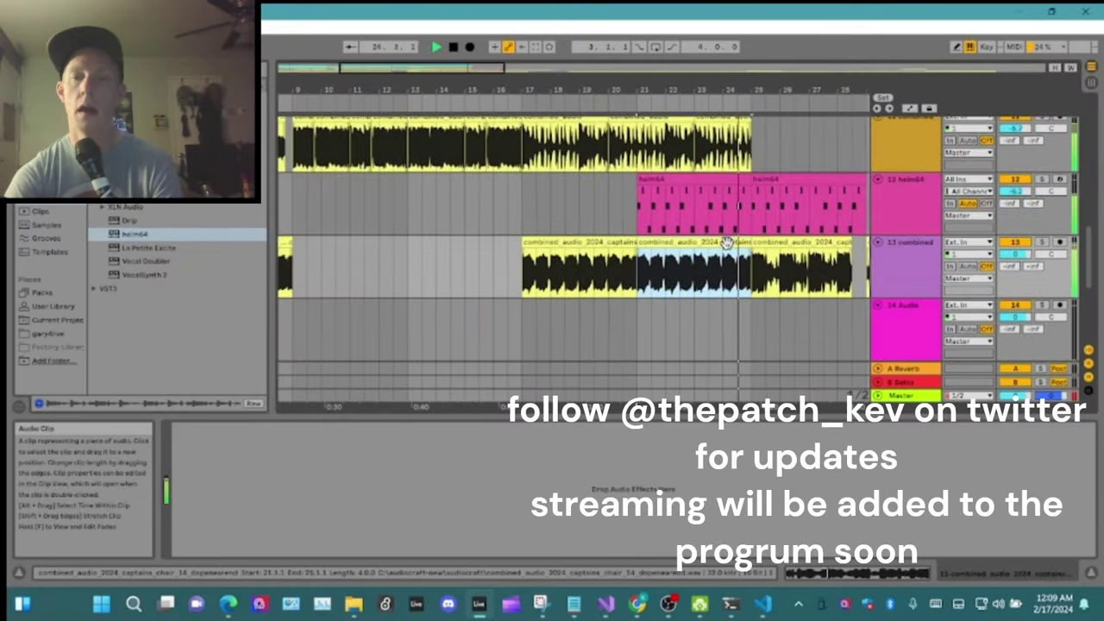
pyautogui.click(674, 177)
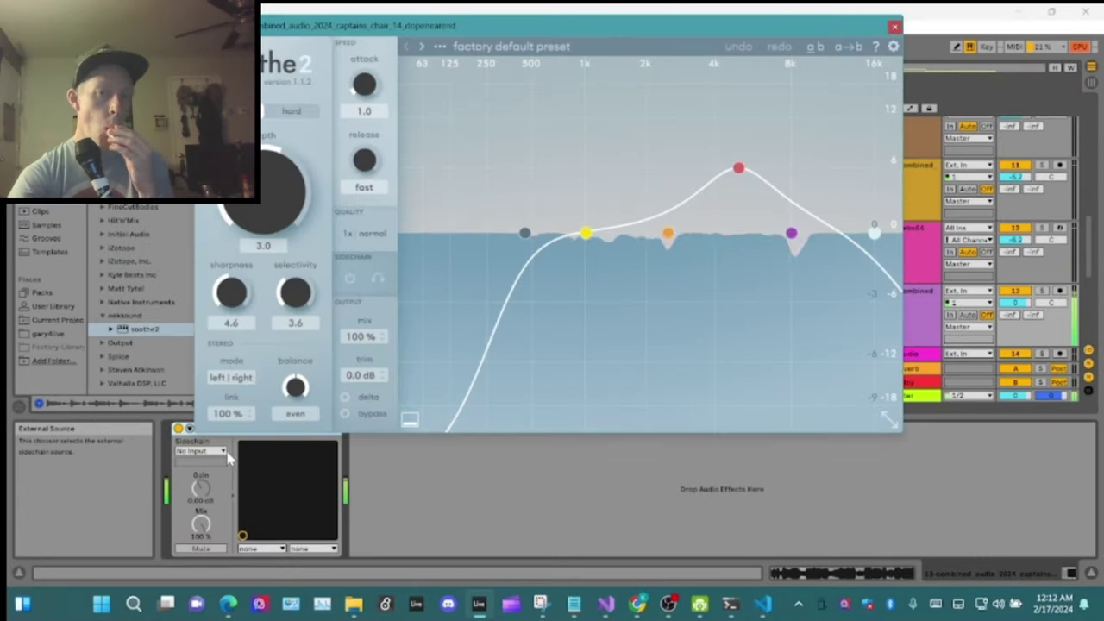
# Choose a preset from the Drums category in soothe2 on track 13.
pyautogui.click(518, 44)
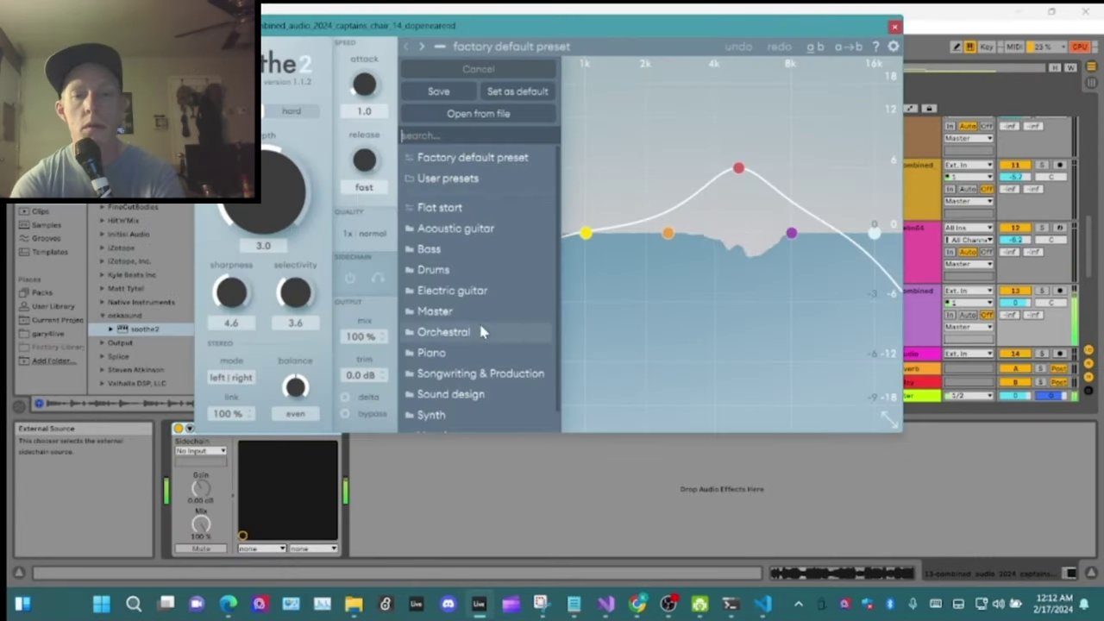
pyautogui.click(433, 269)
pyautogui.click(617, 215)
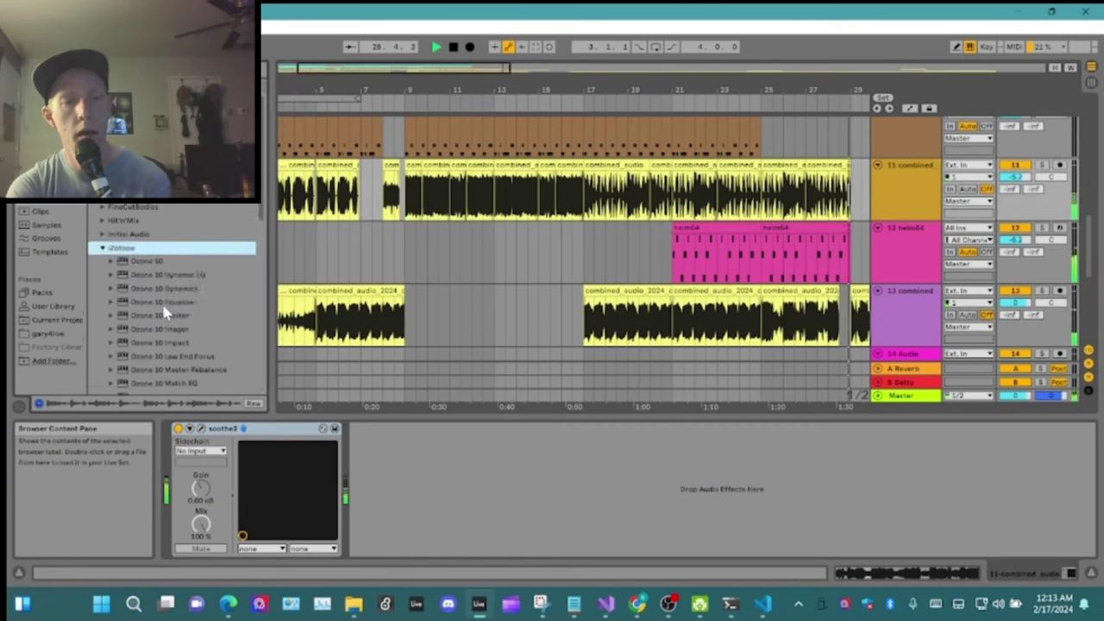
# Add an iZotope Ozone 10 module after soothe2 in track 11's device chain.
pyautogui.moveTo(172, 306); pyautogui.dragTo(422, 446)
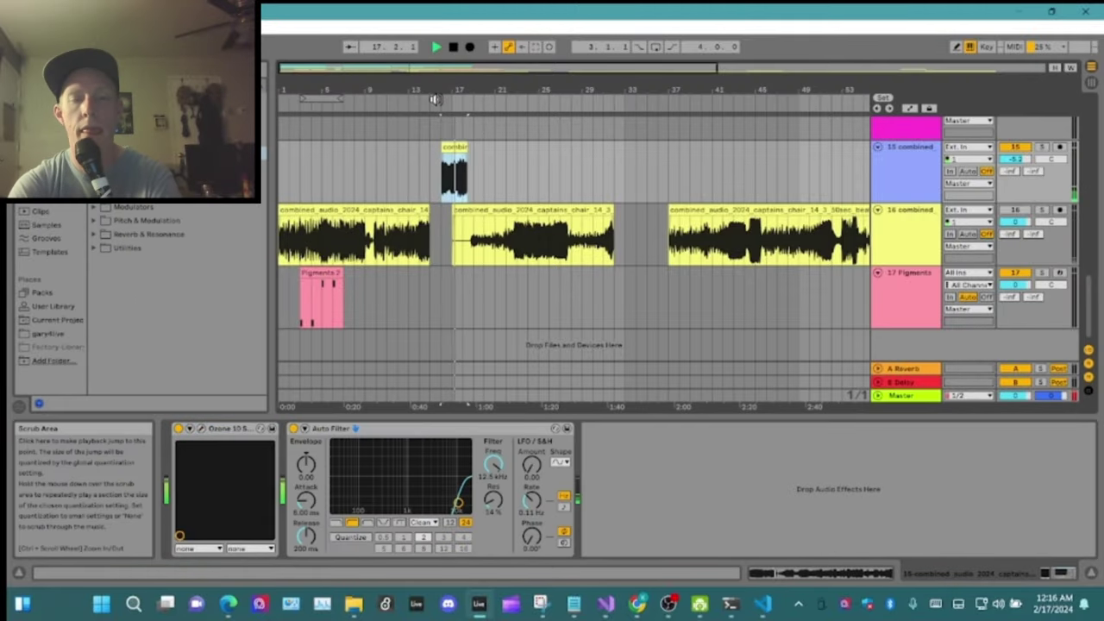
# Show the automation of the Auto Filter's cutoff frequency on track 15.
pyautogui.rightClick(494, 468)
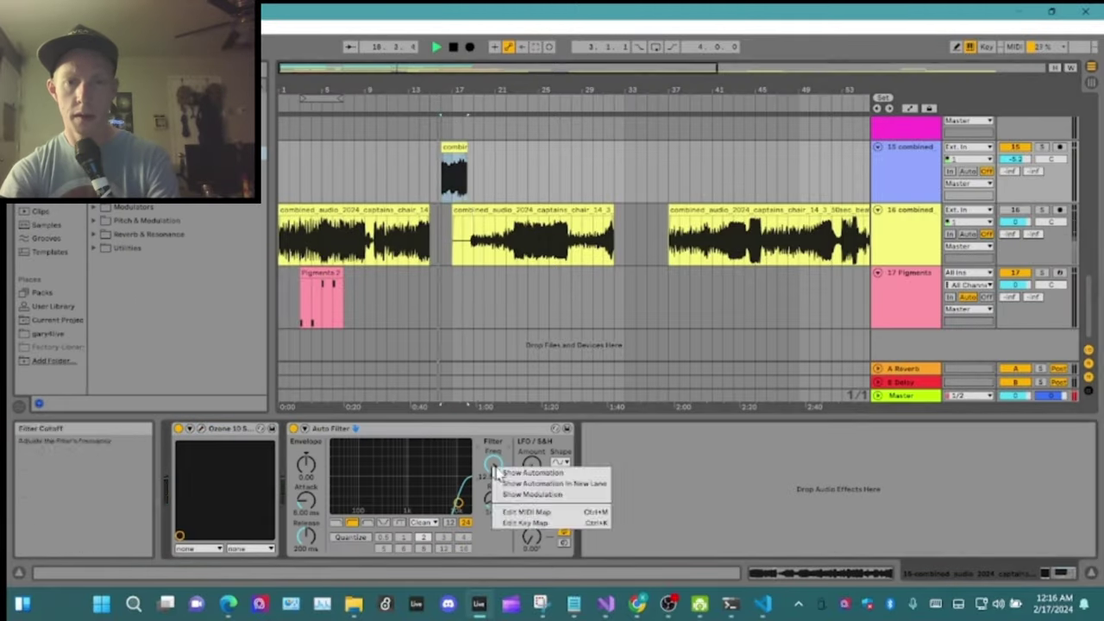
pyautogui.click(528, 473)
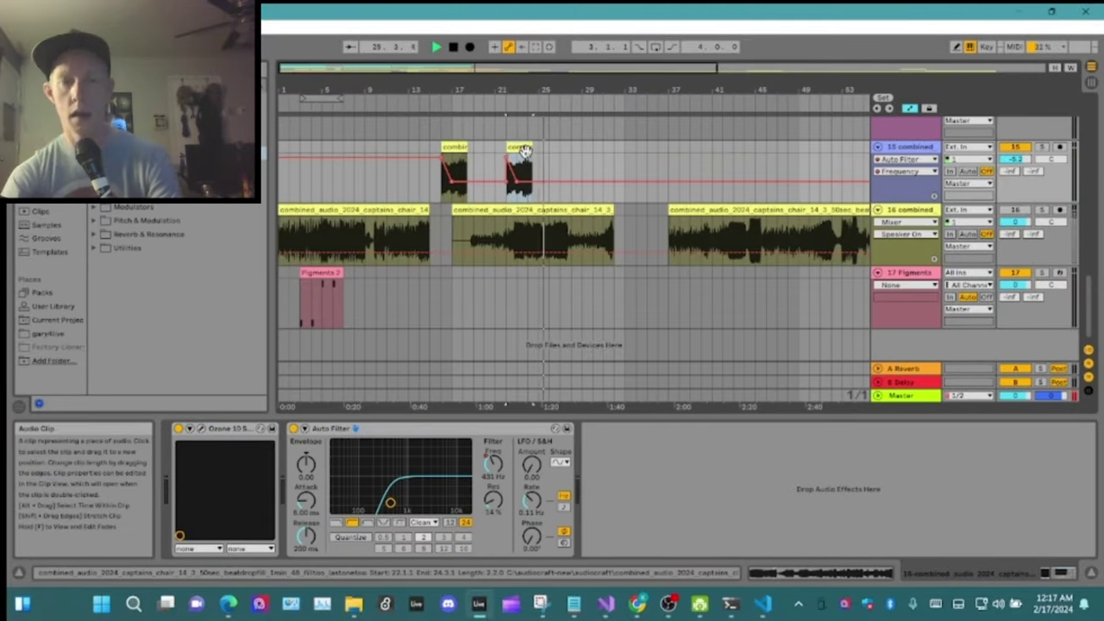
# Add a Valhalla effect followed by a low-pass Auto Filter to the Unison Drum track.
pyautogui.scroll(10, 522, 150)
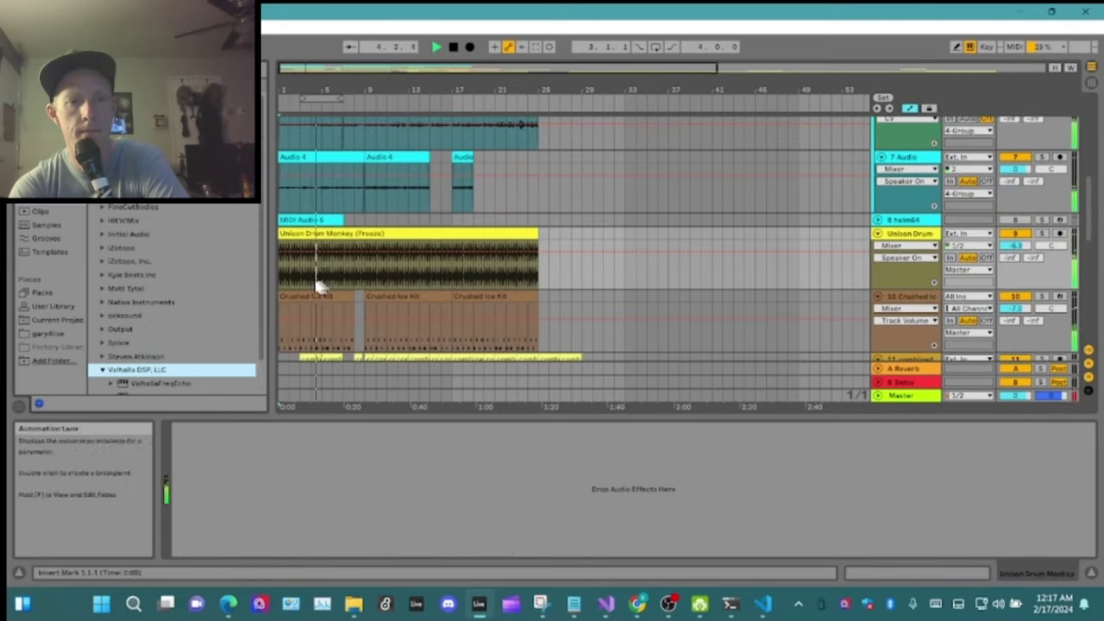
pyautogui.scroll(-2, 261, 349)
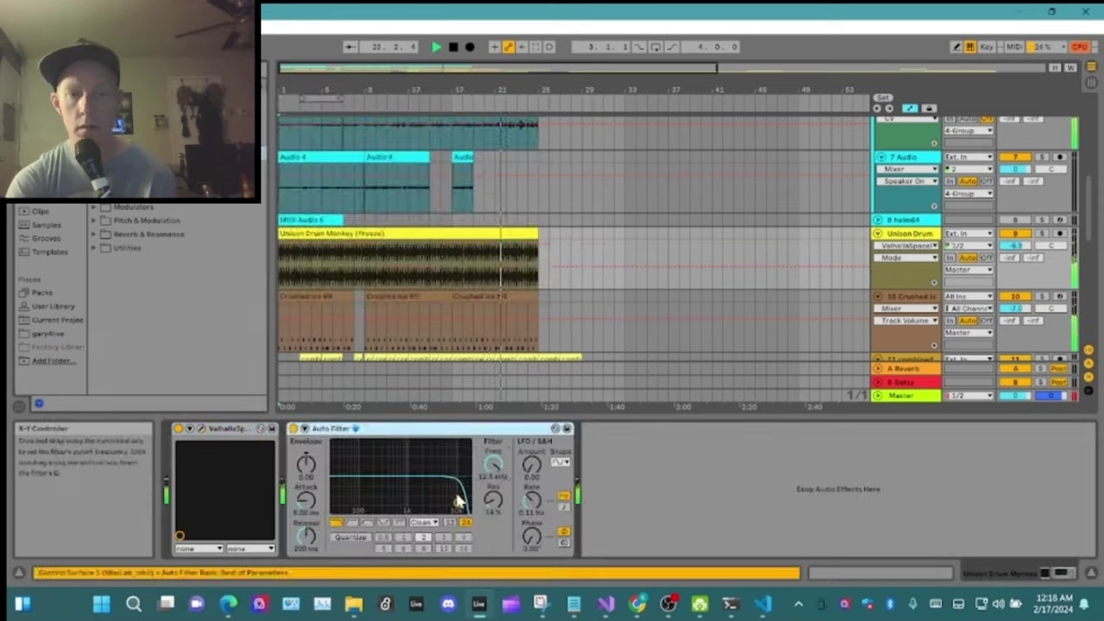
# Audition the arrangement from around bar 22.
pyautogui.scroll(-2, 1063, 231)
pyautogui.scroll(-1, 1061, 230)
pyautogui.click(319, 250)
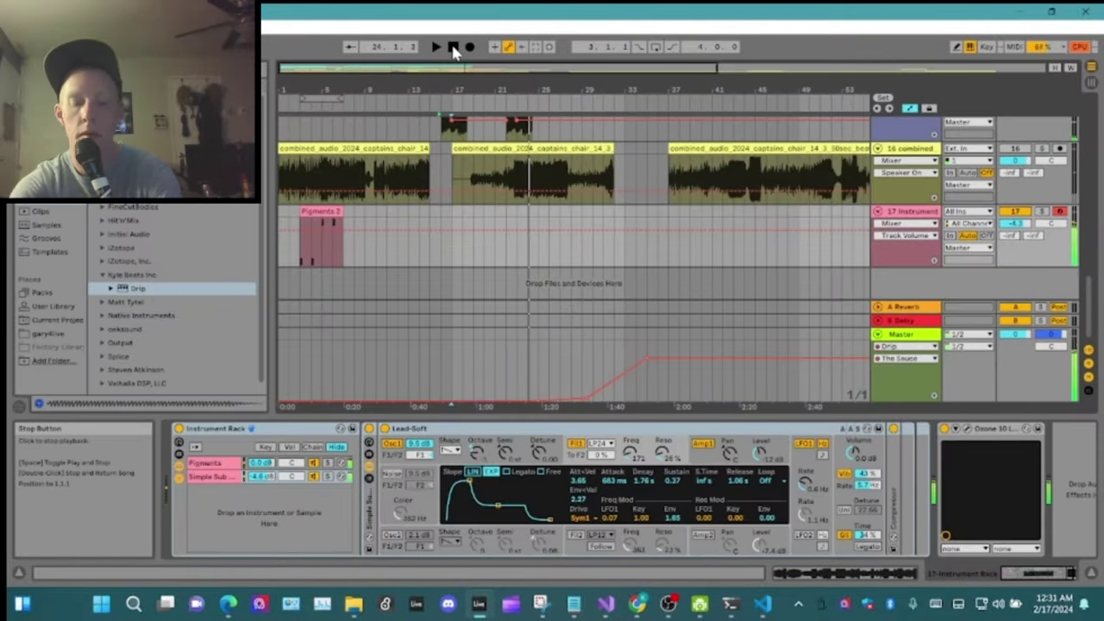
pyautogui.click(509, 100)
# Select the time range from bar 1 to bar 35 on track 17 and export the Master output as audio.
pyautogui.moveTo(647, 253); pyautogui.dragTo(274, 250)
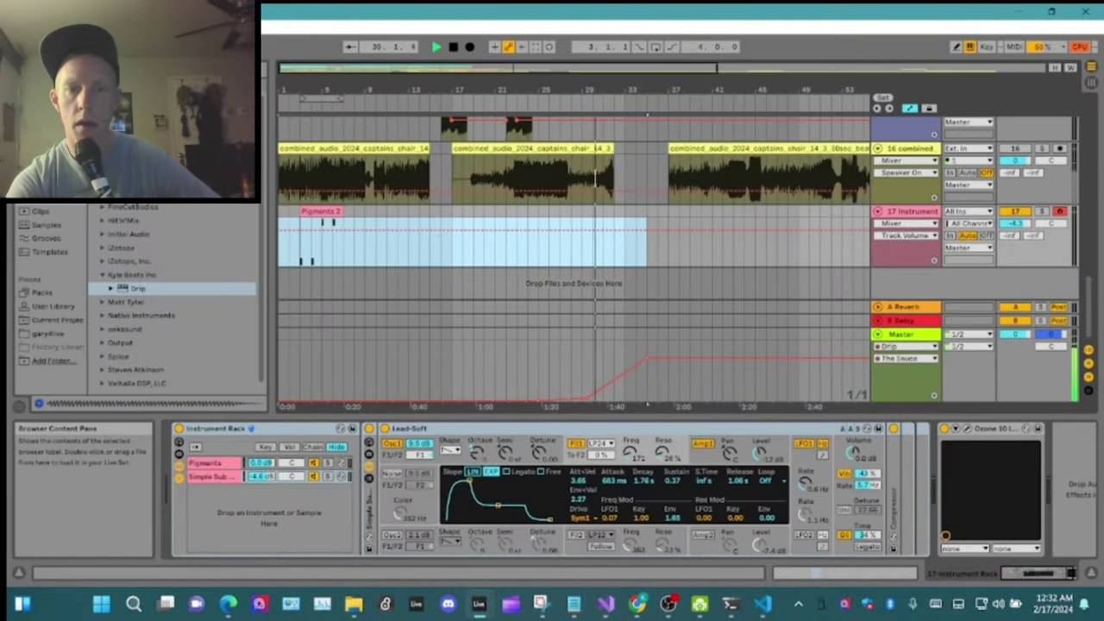
pyautogui.hotkey('ctrl', 'shift', 'r')
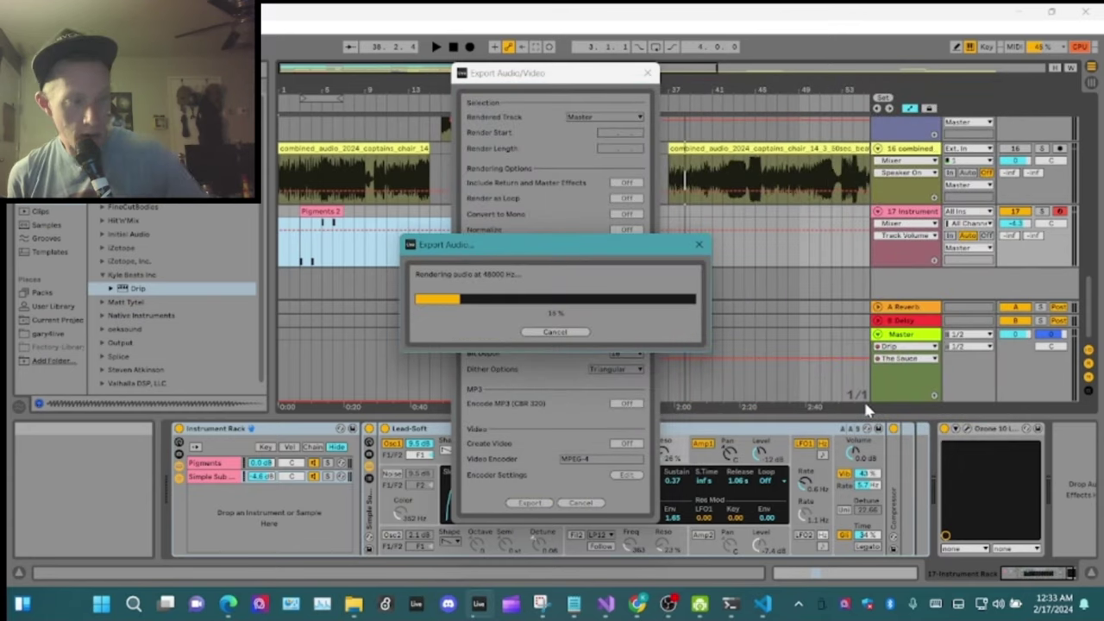